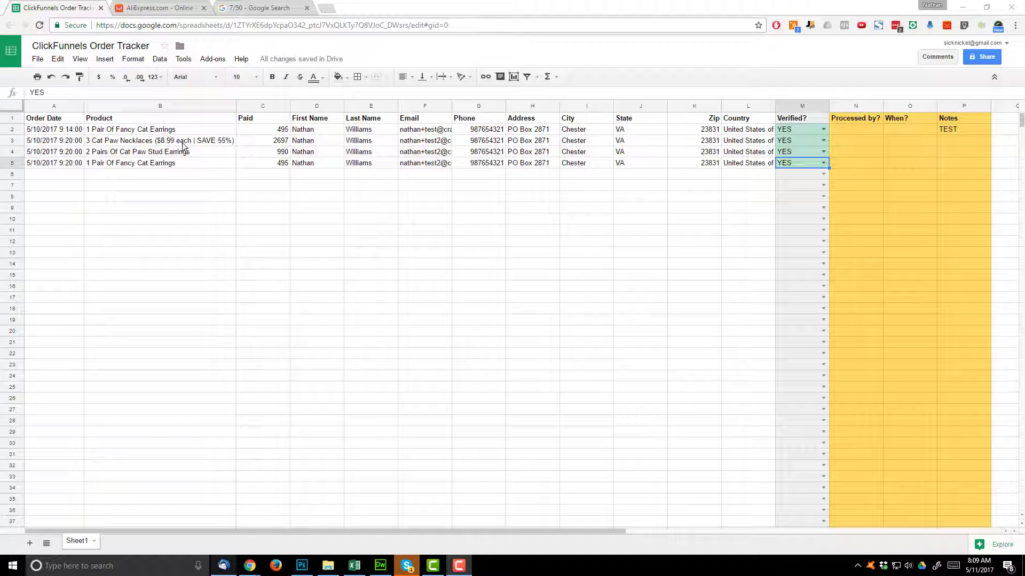
# Review the three new orders in B3:J5 of the tracker, then go to the AliExpress tab.
pyautogui.moveTo(190, 143); pyautogui.dragTo(653, 160)
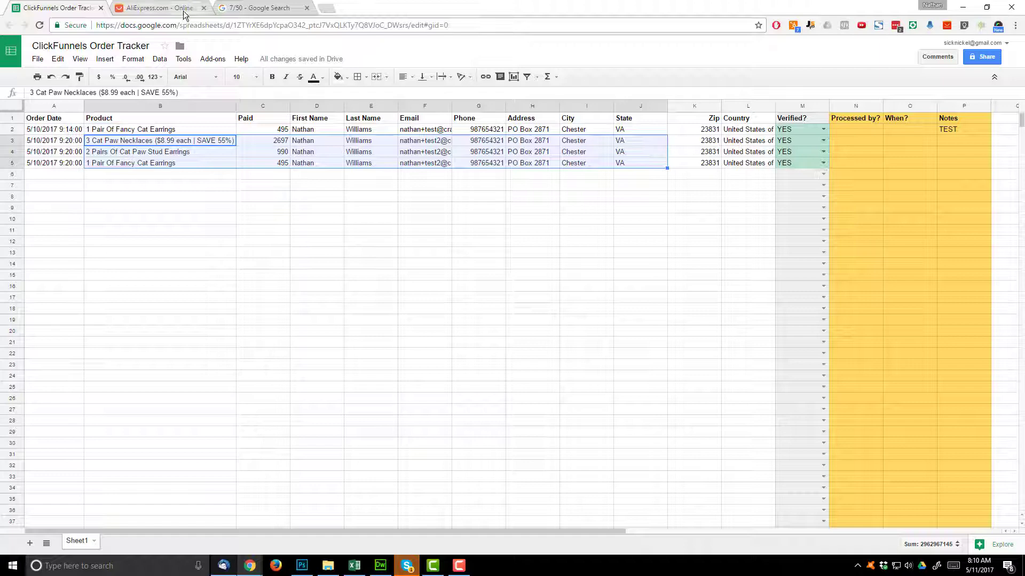
pyautogui.click(162, 7)
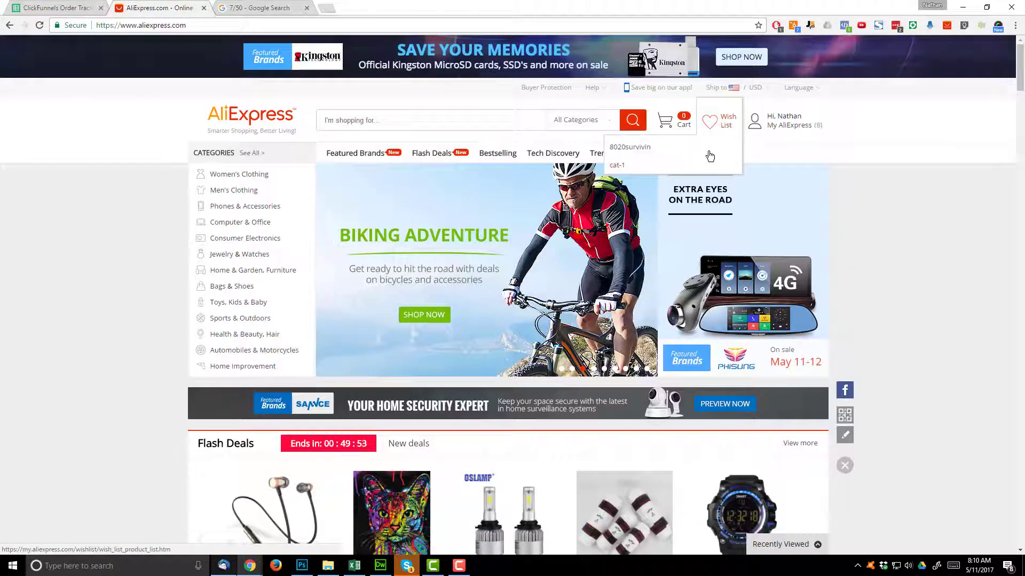
# Open the cat-1 wish list and the chokers necklace page, checking the necklace order in B3.
pyautogui.click(679, 165)
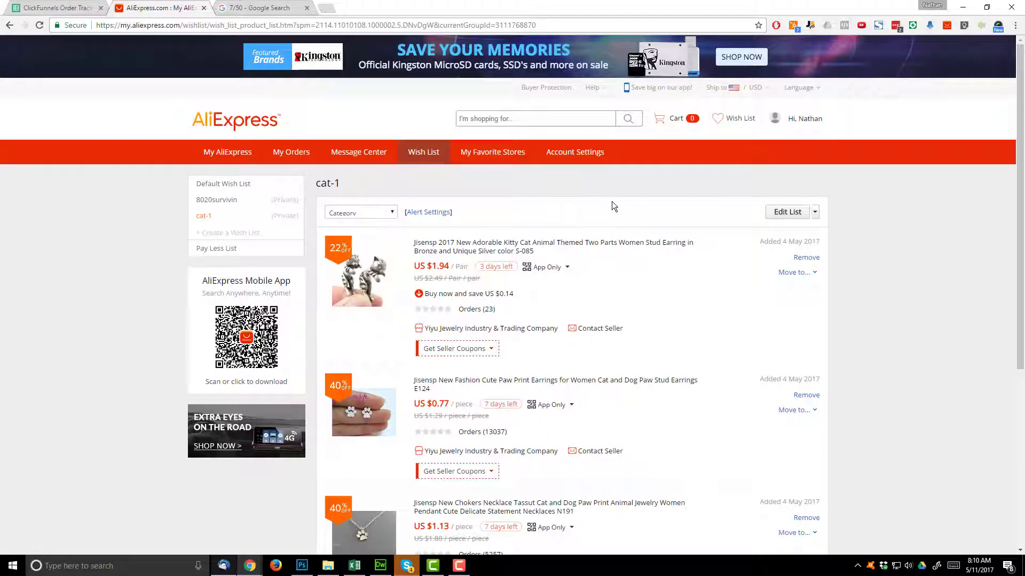
pyautogui.scroll(-2, 649, 295)
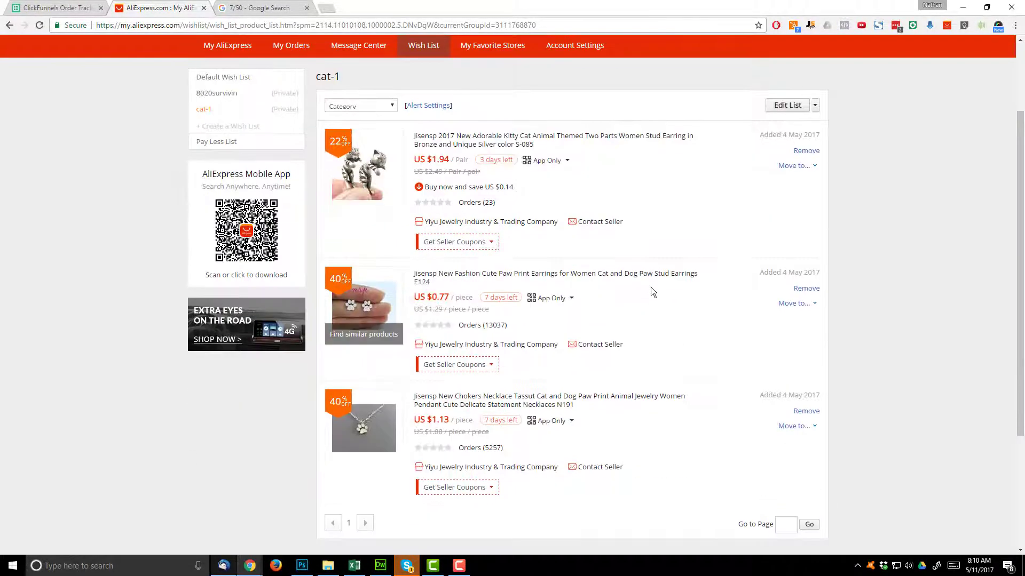
pyautogui.middleClick(570, 399)
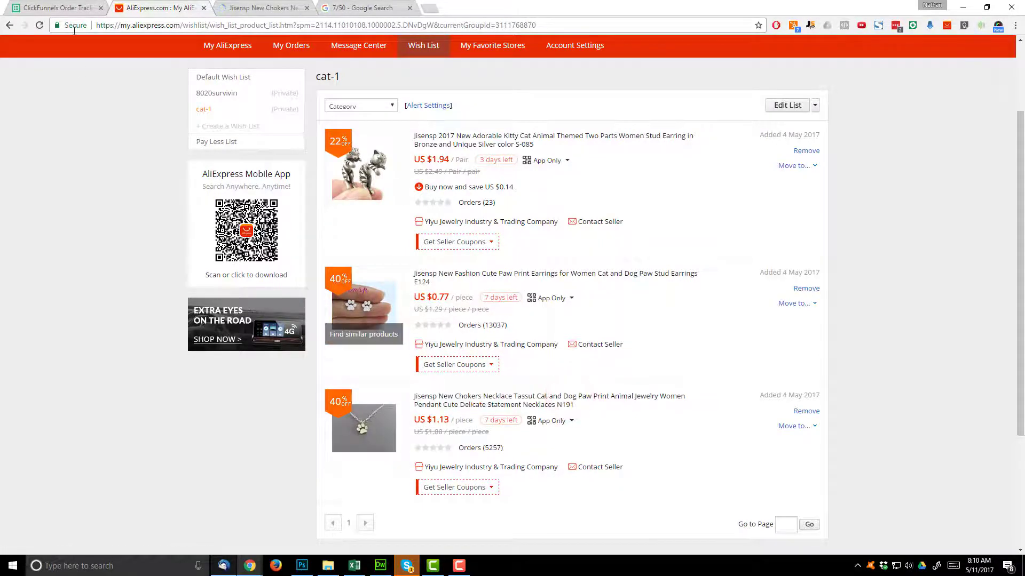
pyautogui.click(55, 7)
pyautogui.click(207, 142)
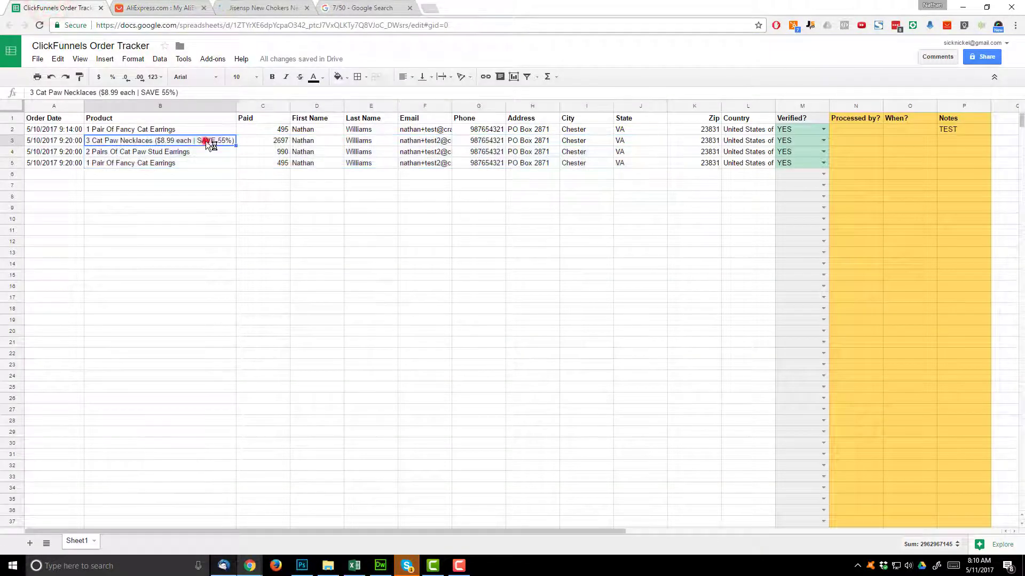
# Add 3 Silver Plated chokers necklaces to the cart.
pyautogui.click(245, 8)
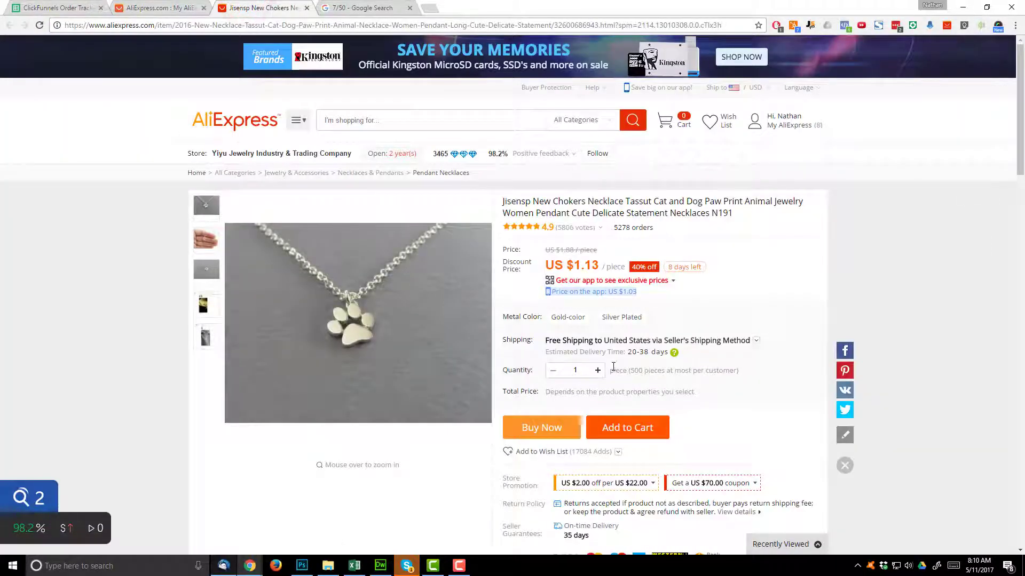
pyautogui.click(621, 318)
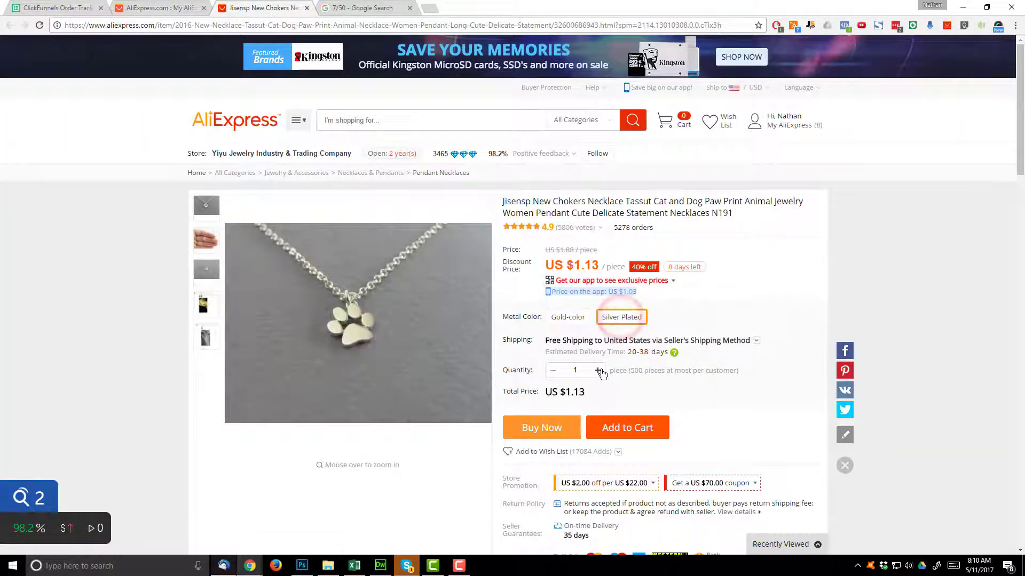
pyautogui.click(598, 371)
pyautogui.click(598, 370)
pyautogui.click(599, 370)
pyautogui.click(554, 371)
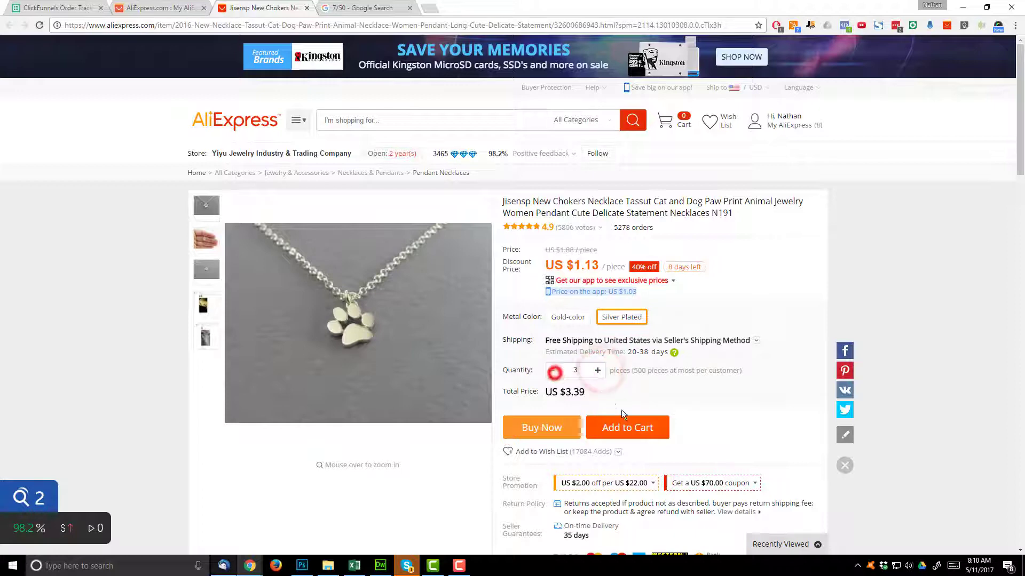
pyautogui.click(624, 425)
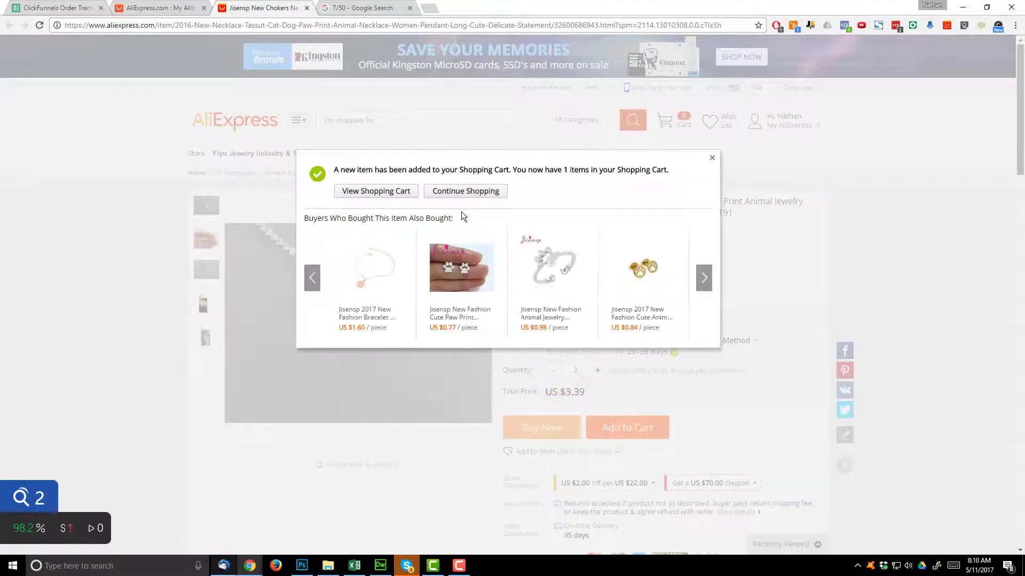
pyautogui.click(465, 191)
# Add 2 Silver Plated paw print stud earrings to the cart, checking the order in B4.
pyautogui.click(160, 8)
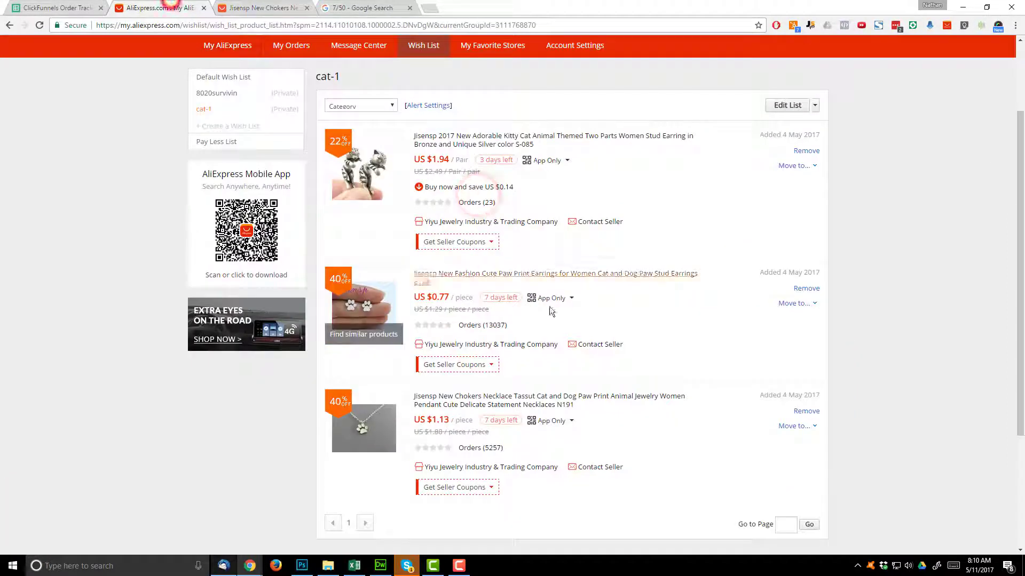
pyautogui.click(535, 277)
pyautogui.click(72, 8)
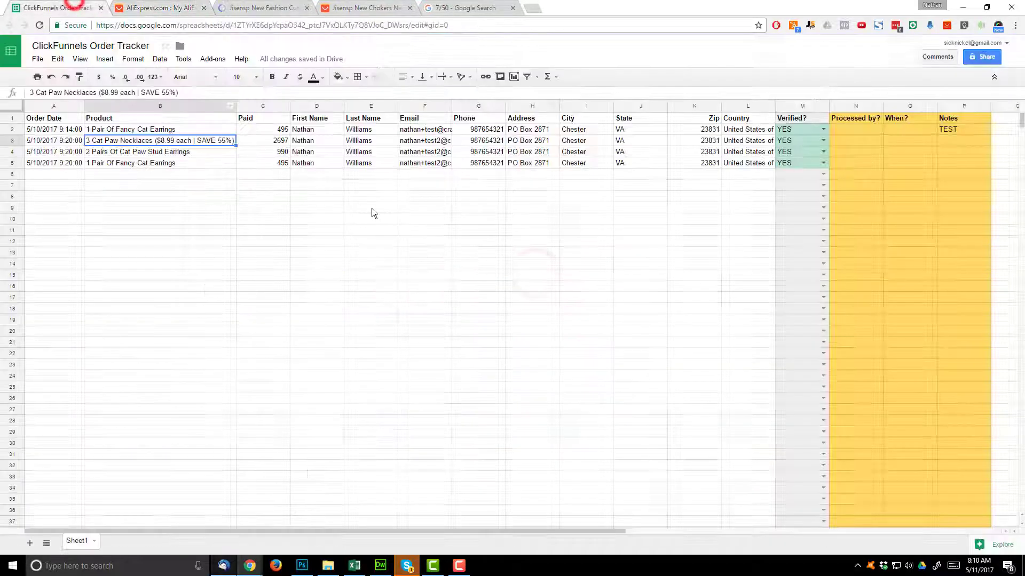
pyautogui.click(159, 152)
pyautogui.click(255, 8)
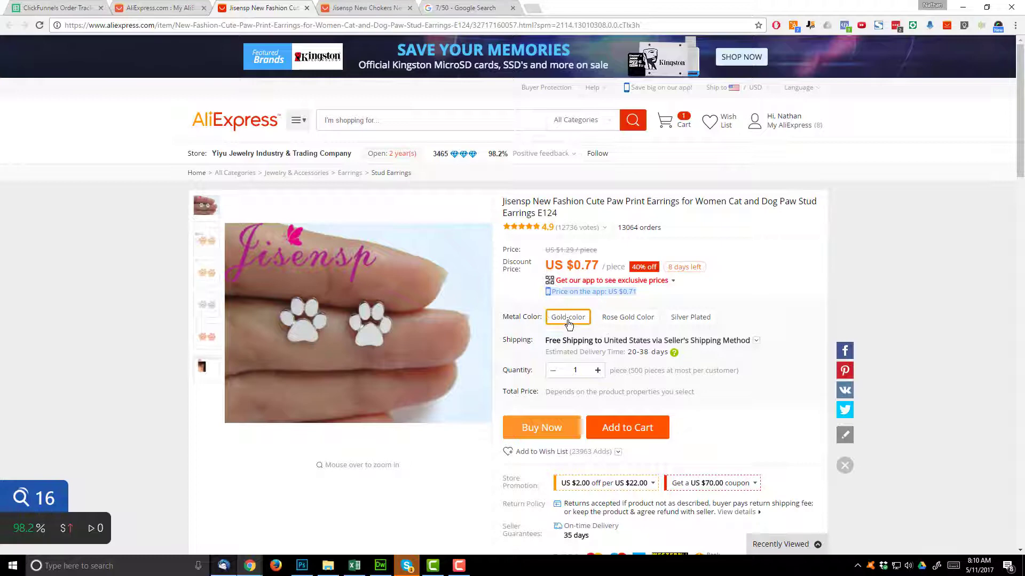
pyautogui.click(677, 317)
pyautogui.click(599, 370)
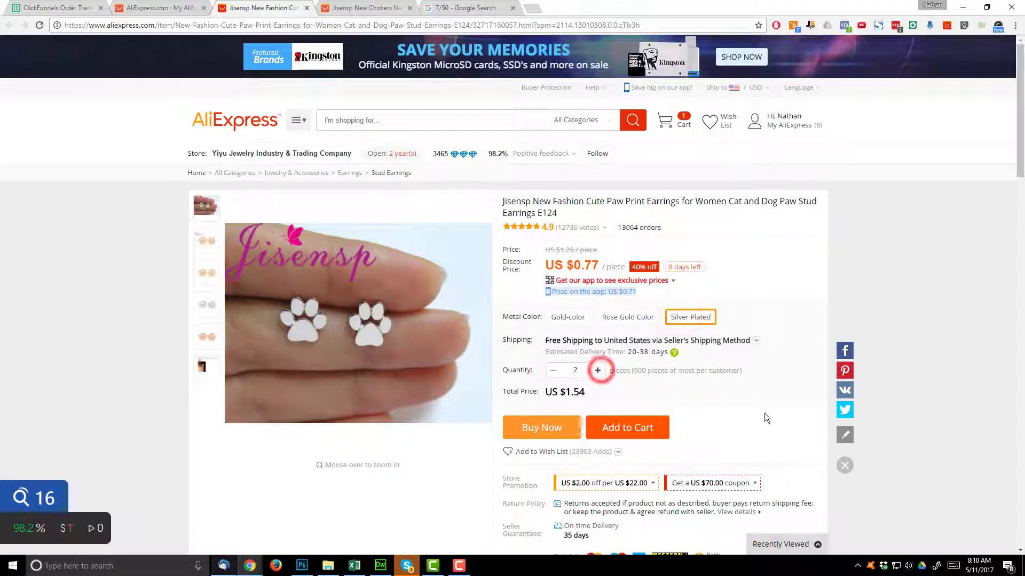
pyautogui.click(627, 427)
pyautogui.click(479, 192)
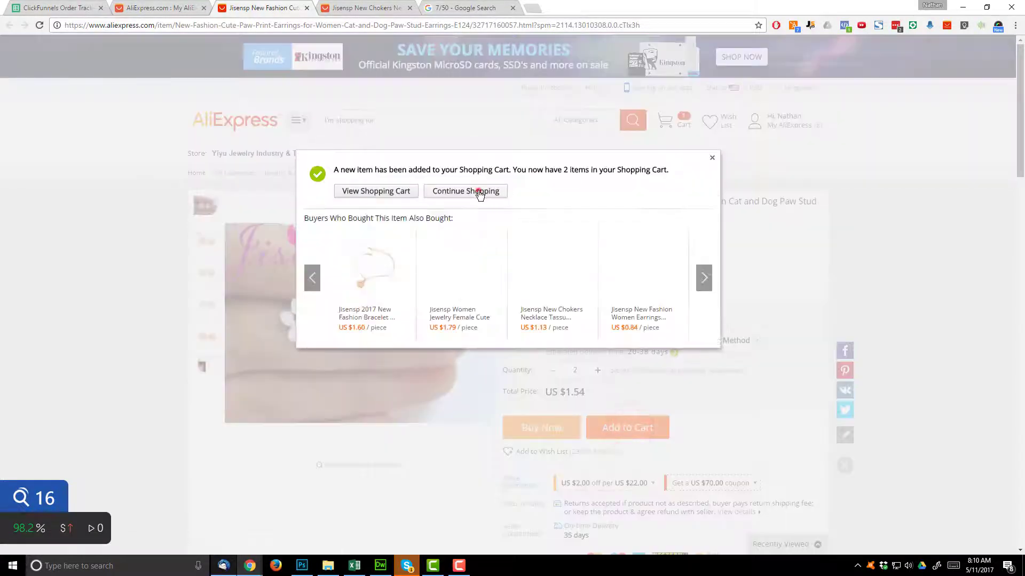
# Check the order in B5, then add one Antique Silver Plated kitty cat earring to the cart.
pyautogui.hotkey('ctrl', '1')
pyautogui.click(162, 166)
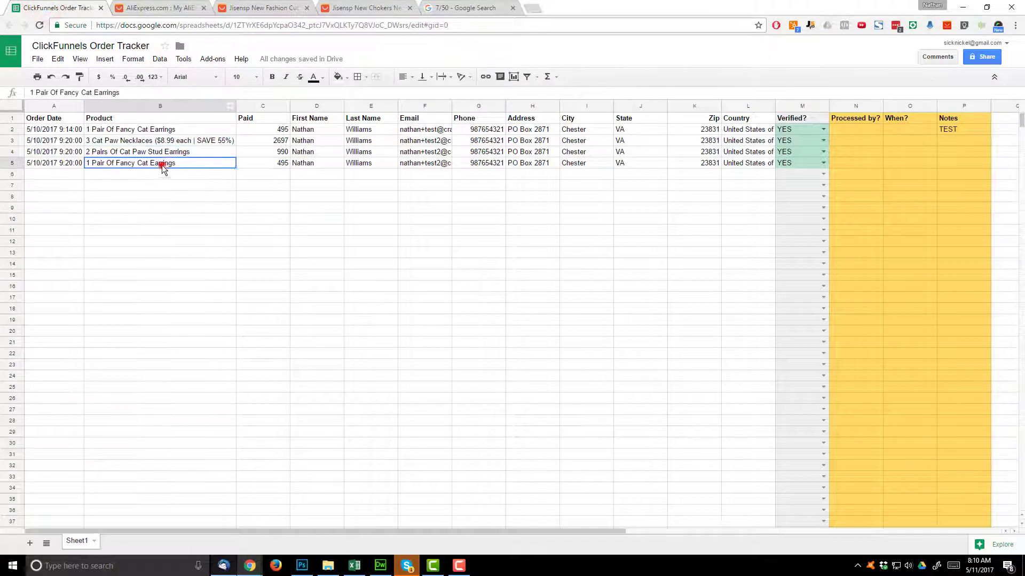
pyautogui.hotkey('ctrl', '2')
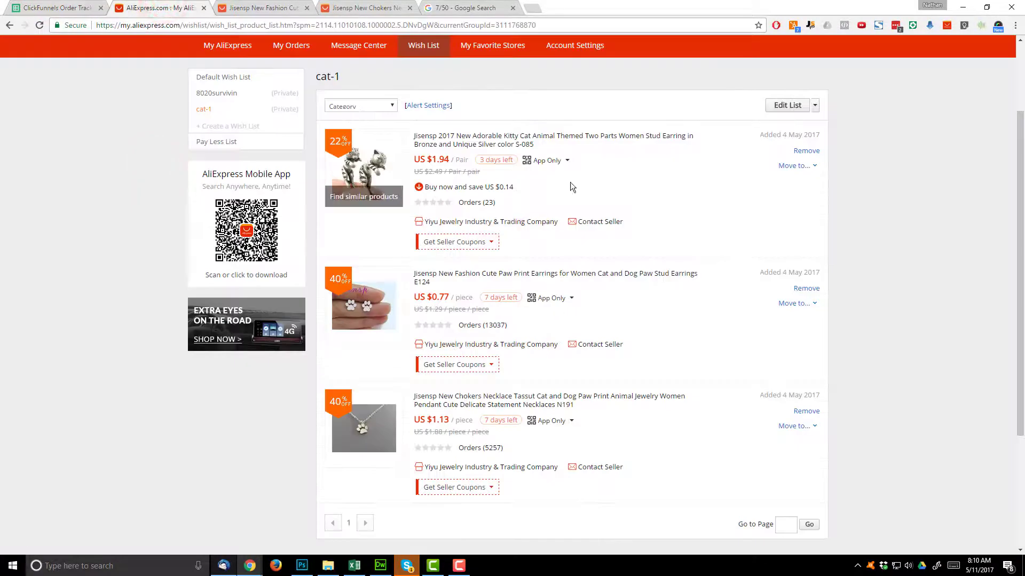
pyautogui.keyDown('ctrl'); pyautogui.click(483, 140); pyautogui.keyUp('ctrl')
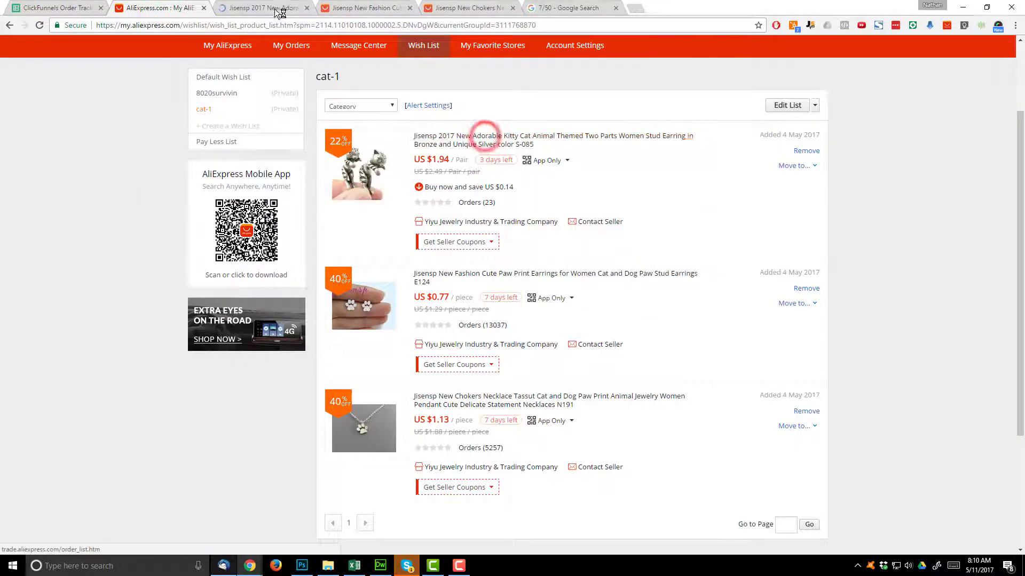
pyautogui.hotkey('ctrl', '3')
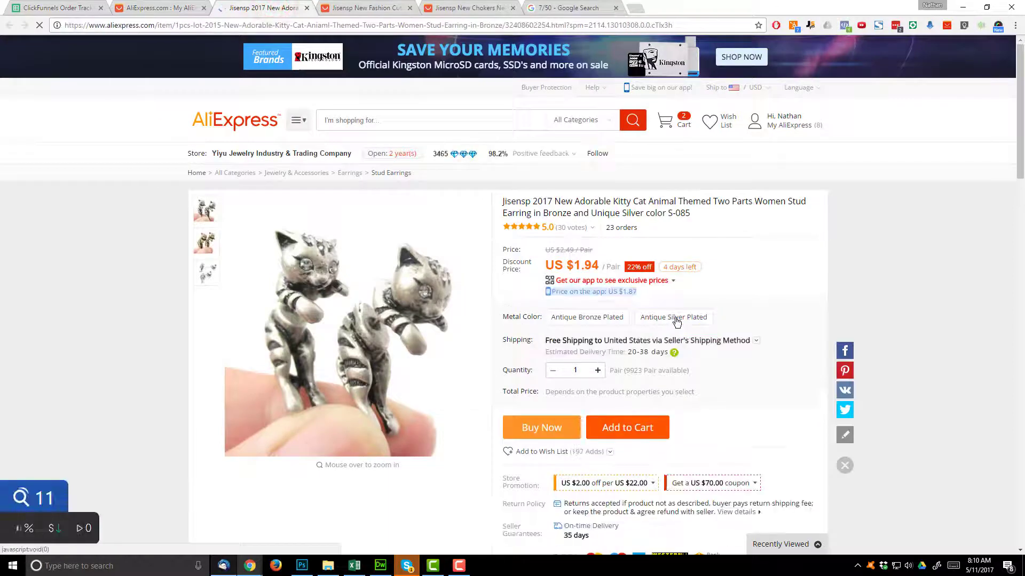
pyautogui.click(675, 317)
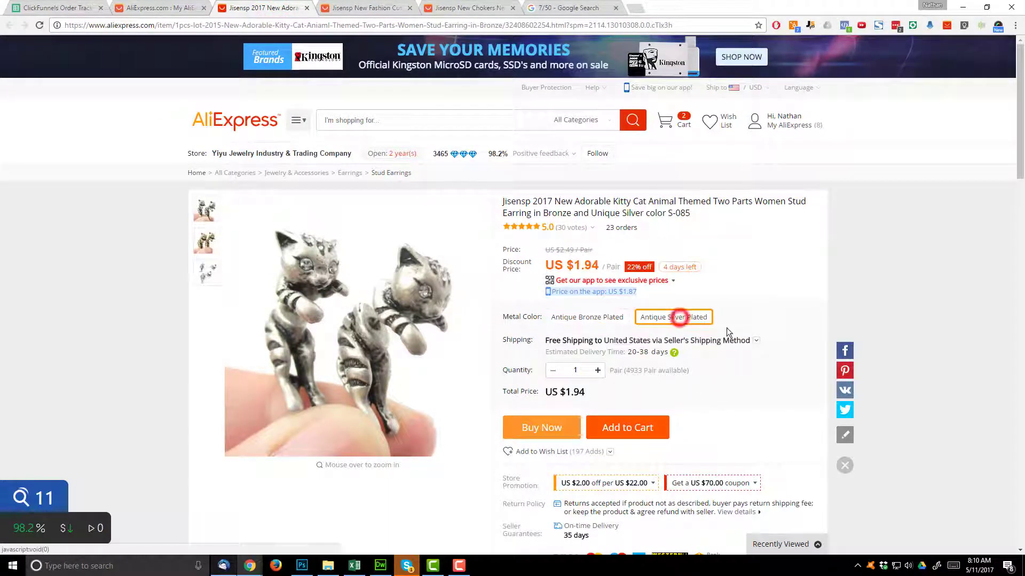
pyautogui.click(651, 433)
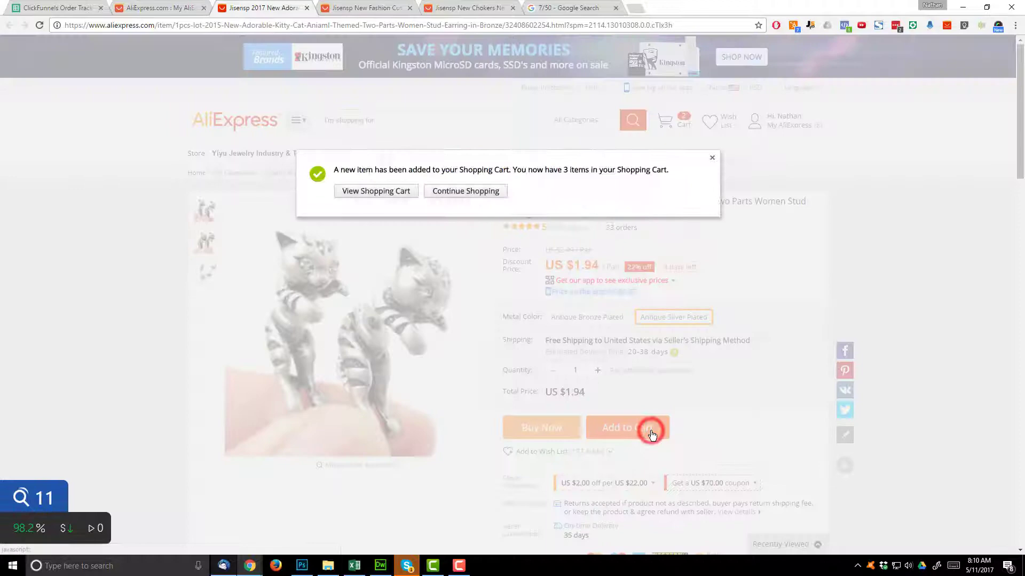
# Switch the shipping method of all three cart items to ePacket.
pyautogui.click(379, 192)
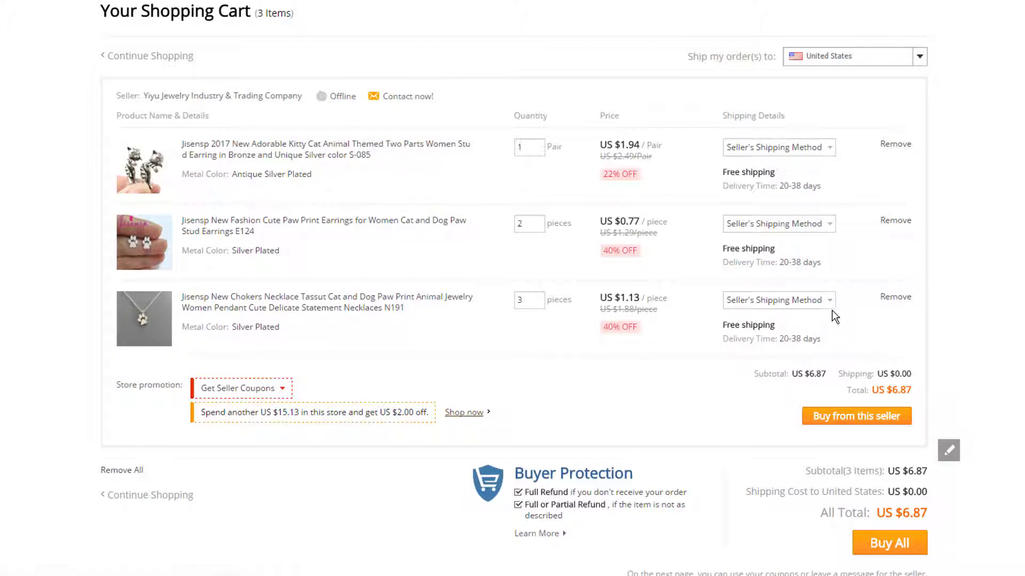
pyautogui.click(825, 302)
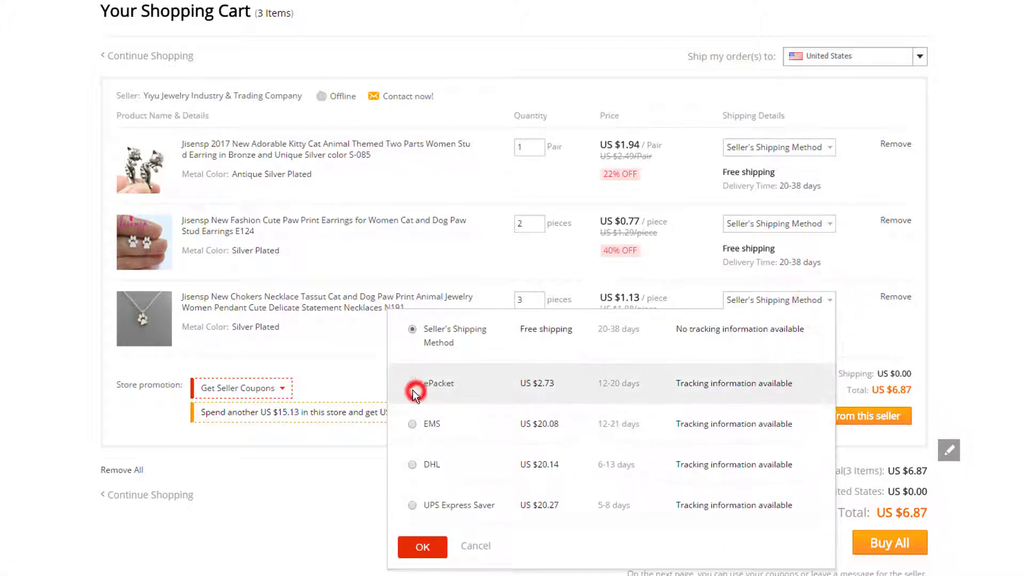
pyautogui.click(412, 389)
pyautogui.click(419, 543)
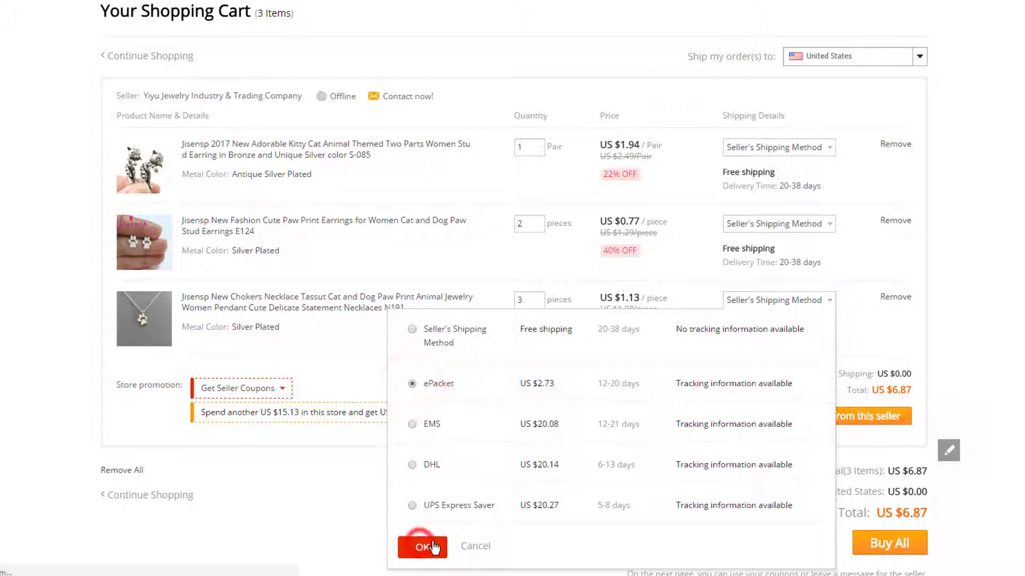
pyautogui.click(815, 224)
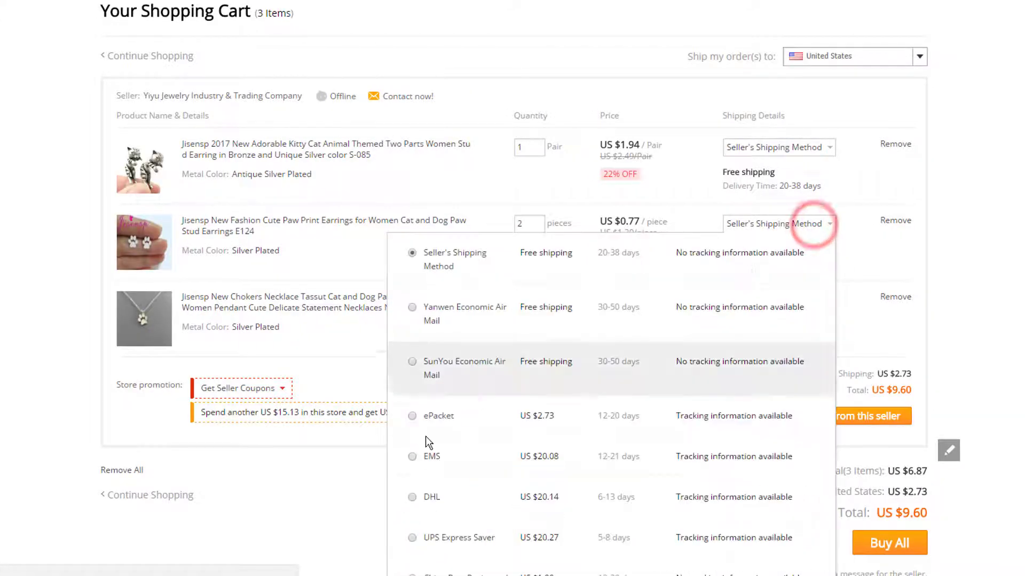
pyautogui.click(412, 415)
pyautogui.scroll(-3, 411, 416)
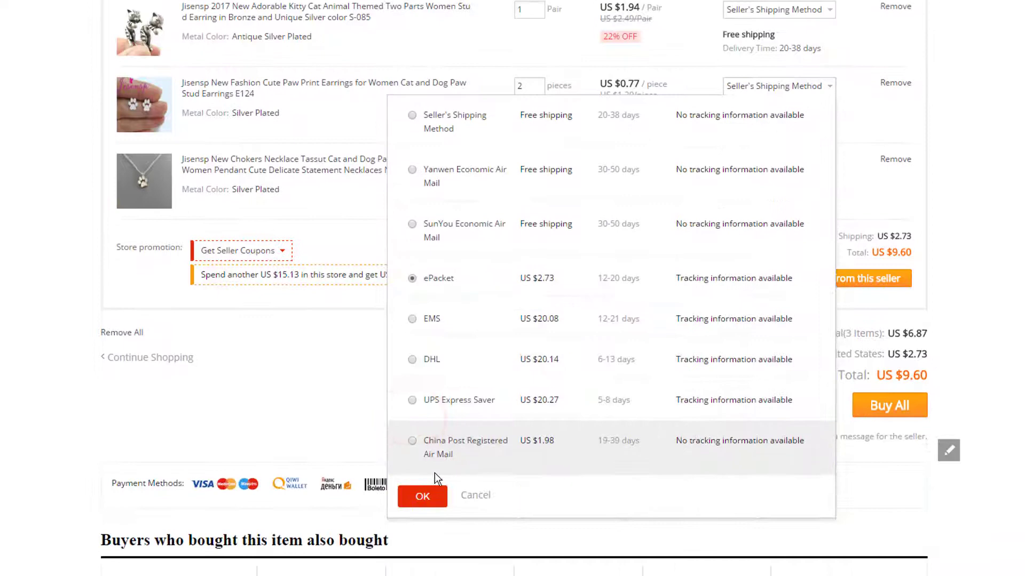
pyautogui.click(422, 495)
pyautogui.scroll(3, 853, 160)
pyautogui.click(807, 148)
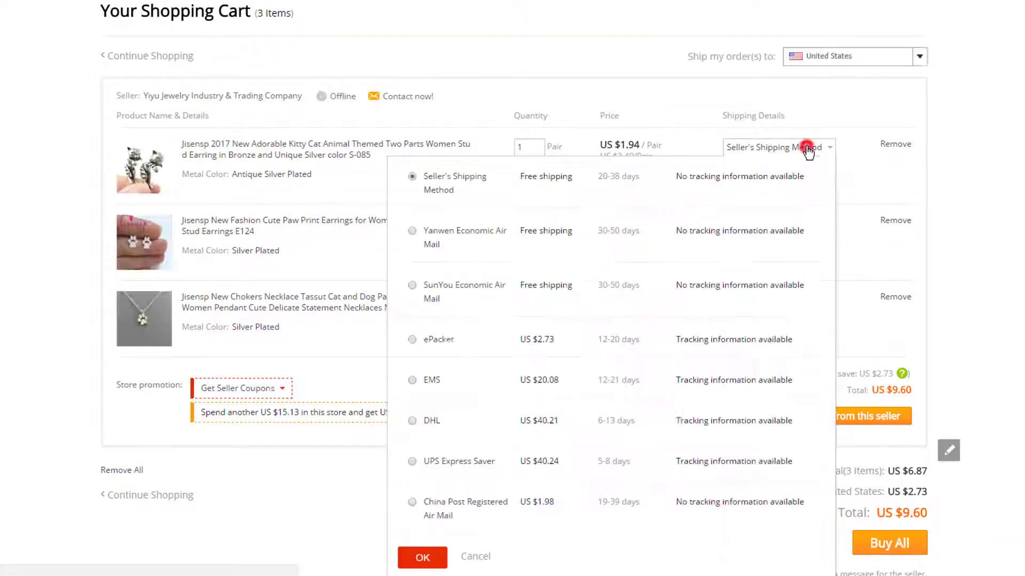
pyautogui.click(410, 340)
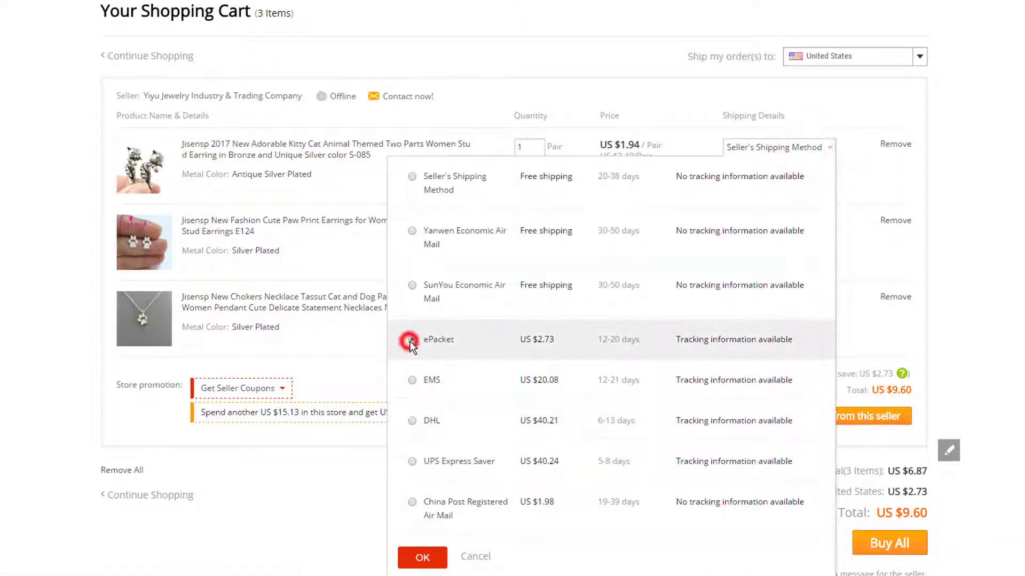
pyautogui.click(422, 559)
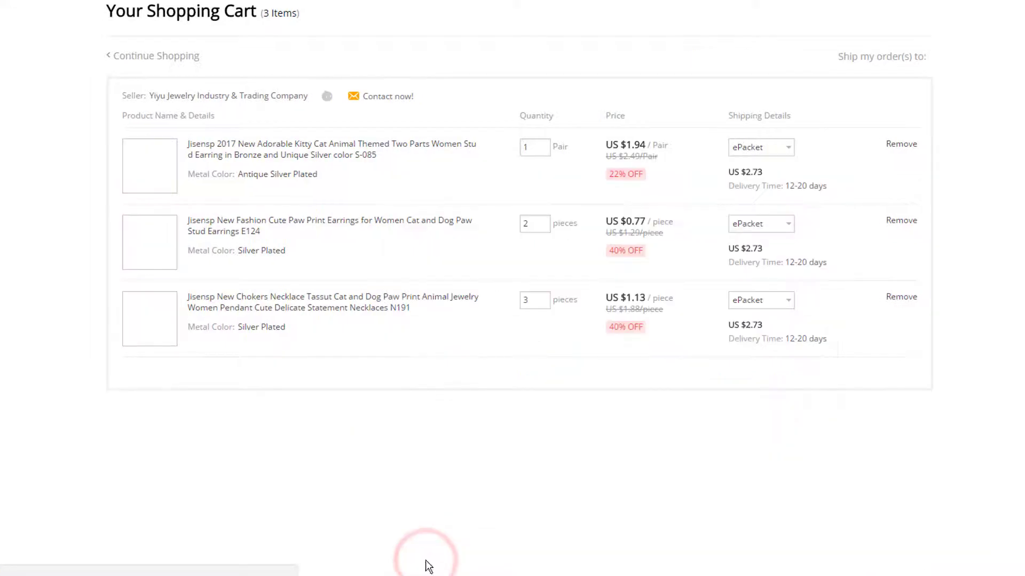
# Check the US $2.73 shipping and US $9.60 total, viewing the shipping savings explanation.
pyautogui.scroll(-3, 1013, 216)
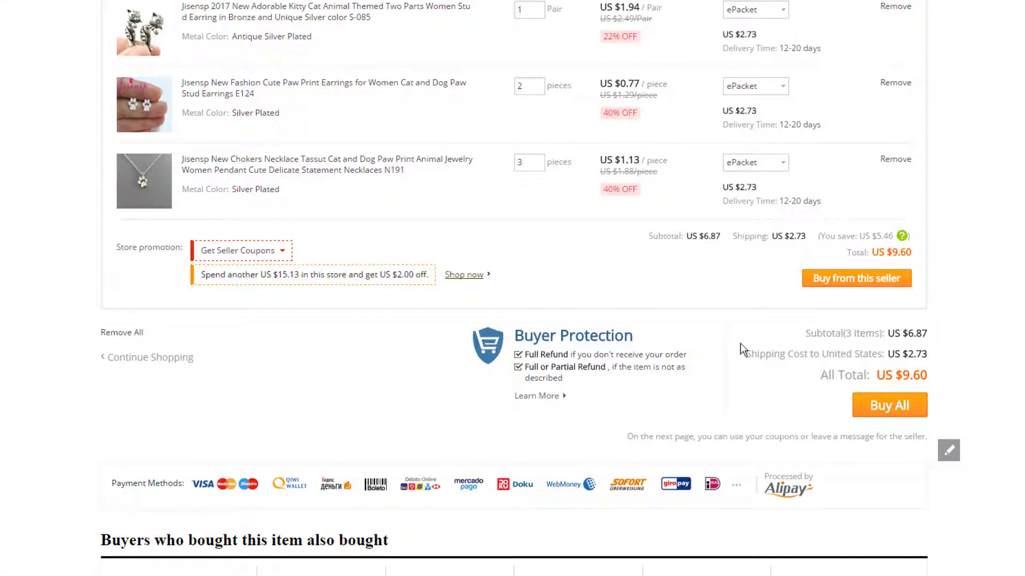
pyautogui.click(923, 354)
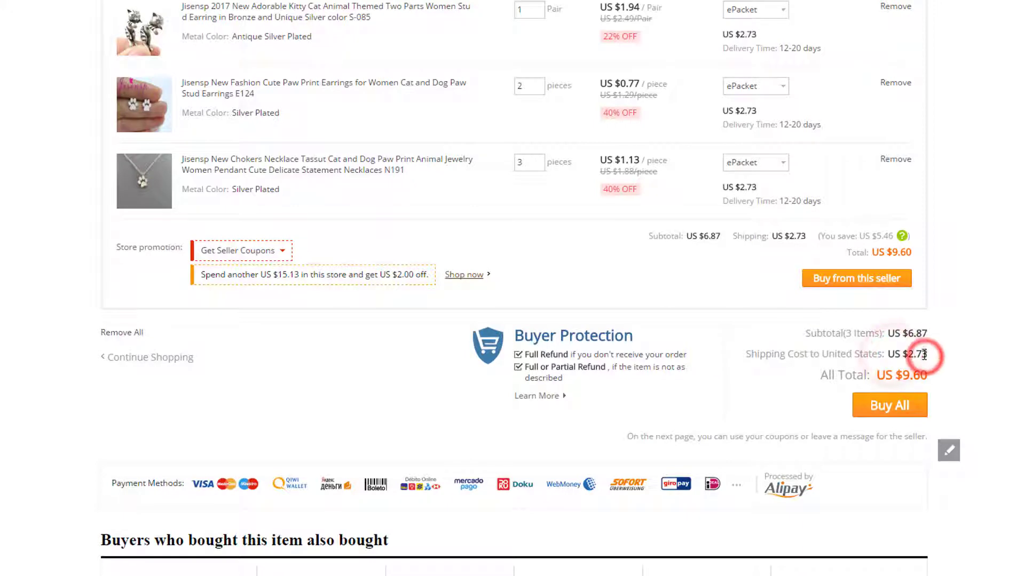
pyautogui.scroll(1, 543, 261)
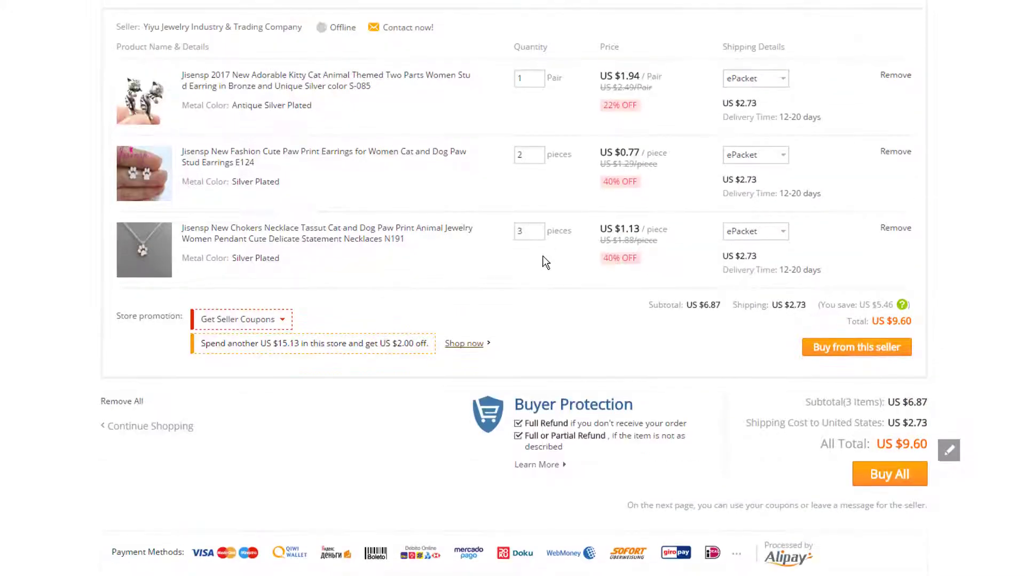
pyautogui.scroll(-1, 565, 209)
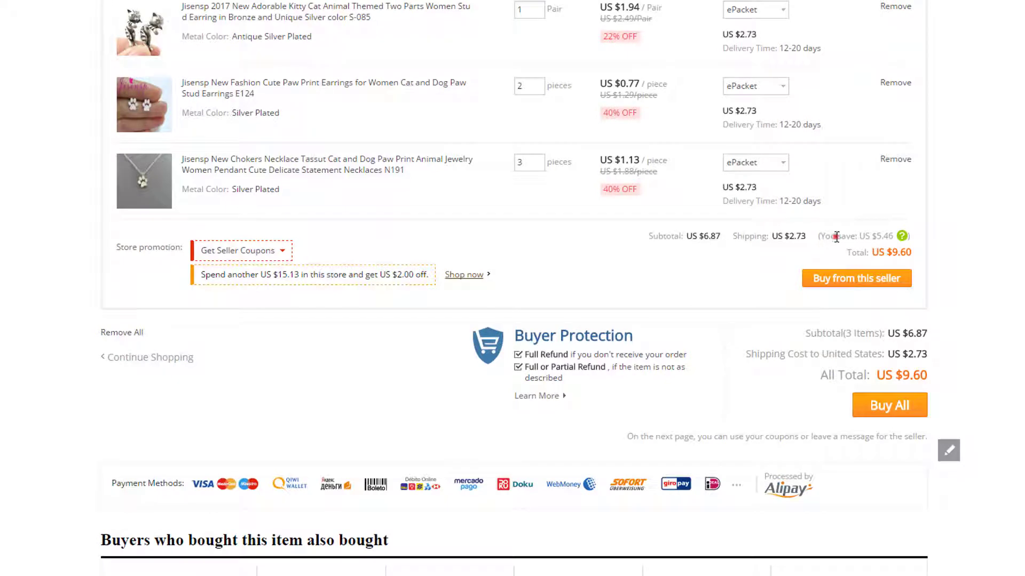
pyautogui.moveTo(837, 237); pyautogui.dragTo(902, 240)
pyautogui.click(902, 237)
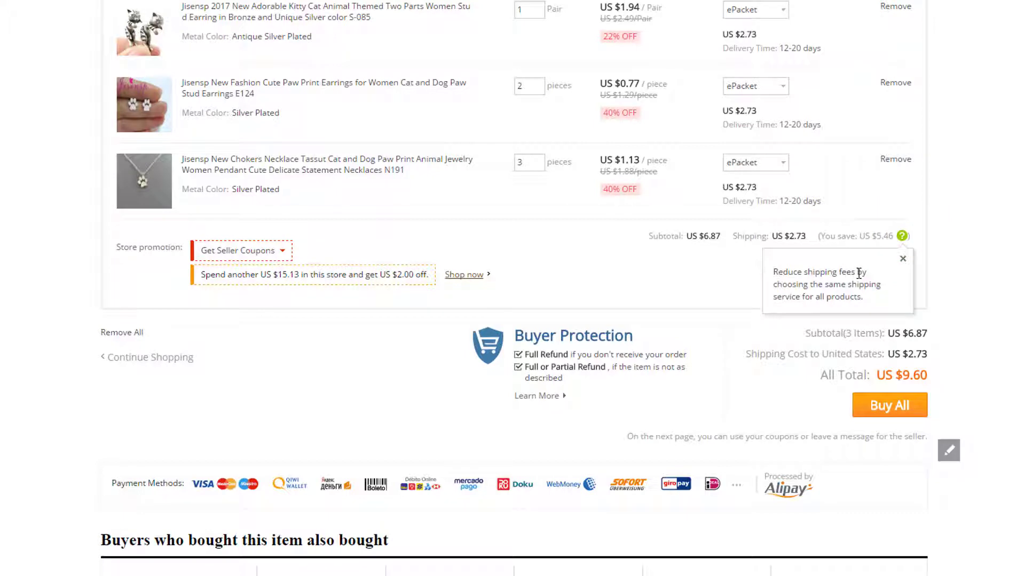
pyautogui.click(903, 261)
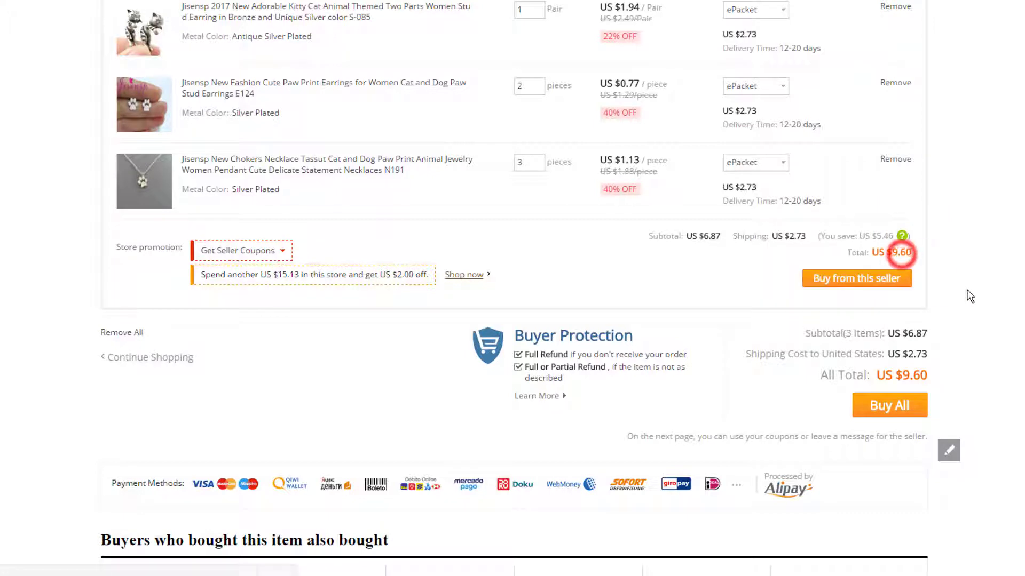
# Start checkout for all items, edit the address, and enter the customer's name from tracker row 4.
pyautogui.click(898, 408)
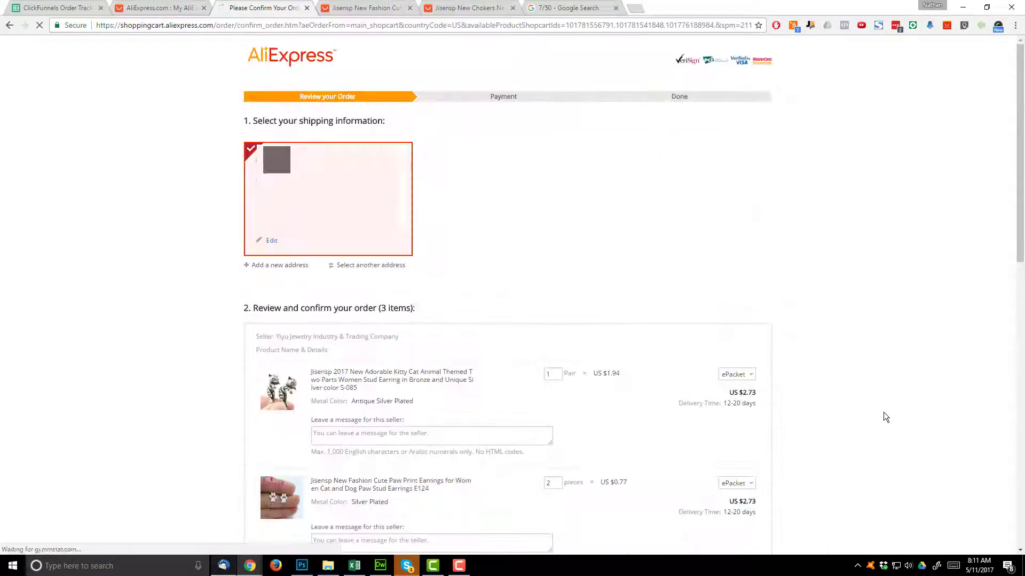
pyautogui.click(272, 240)
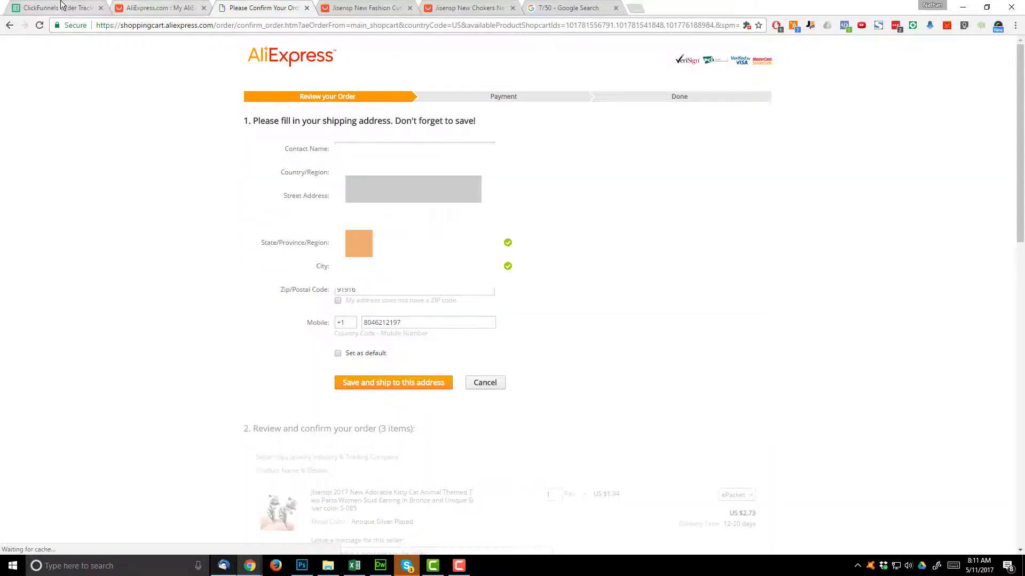
pyautogui.moveTo(64, 7); pyautogui.dragTo(160, 7)
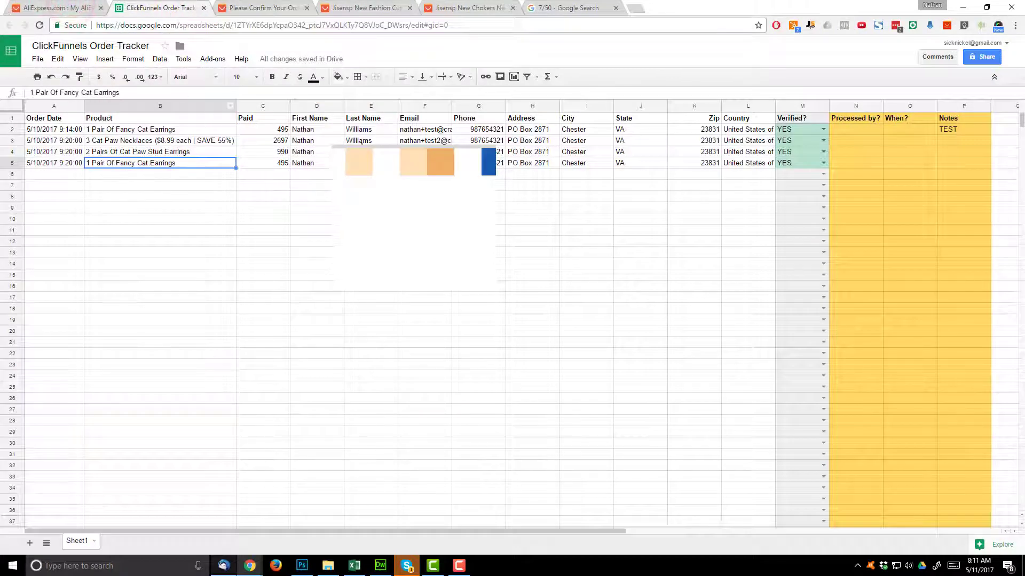
pyautogui.click(320, 151)
pyautogui.hotkey('ctrl', 'c')
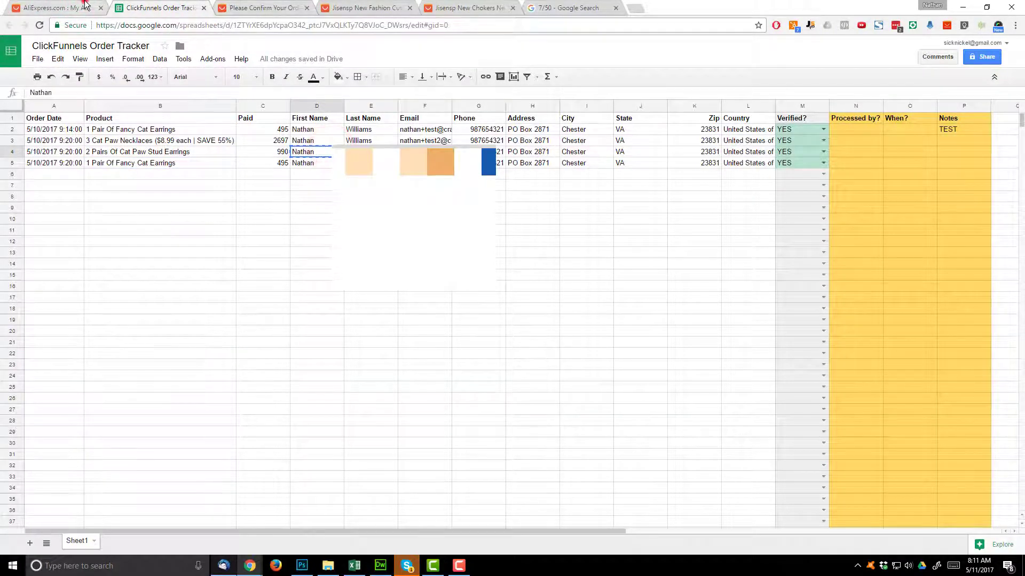
pyautogui.click(75, 7)
pyautogui.click(235, 7)
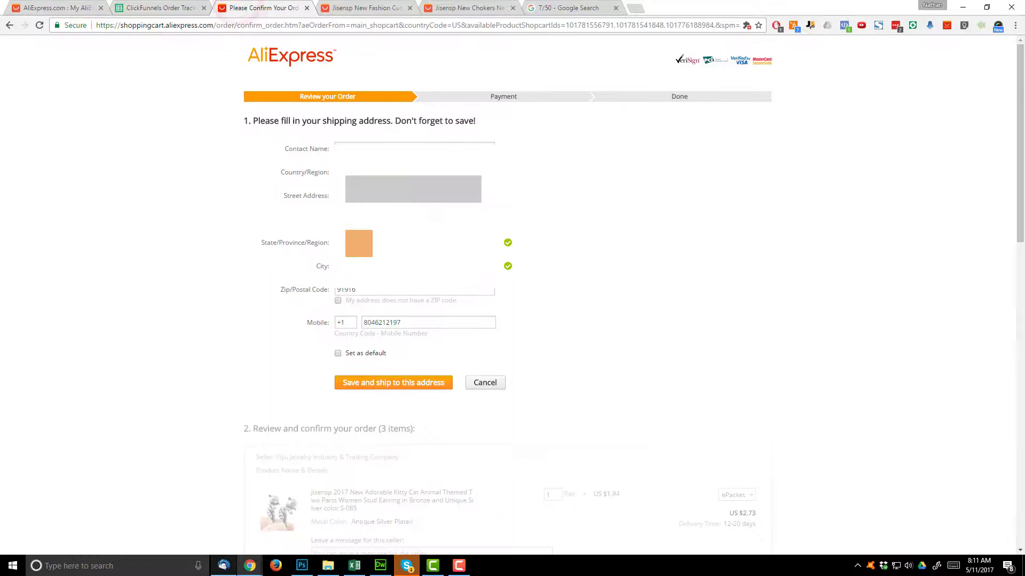
pyautogui.click(414, 149)
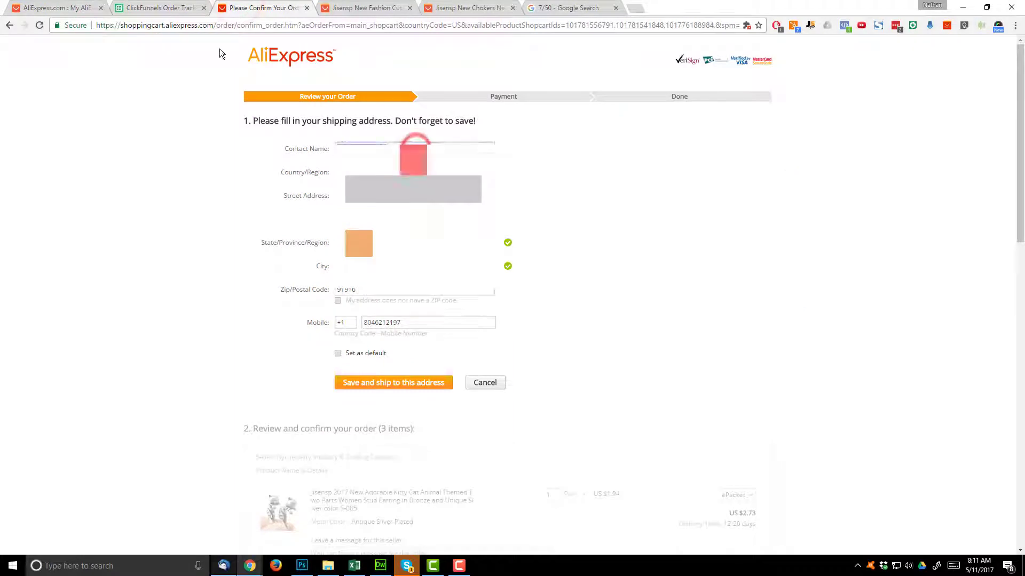
# Copy the customer's street address and city from tracker row 4 into the shipping form.
pyautogui.click(181, 6)
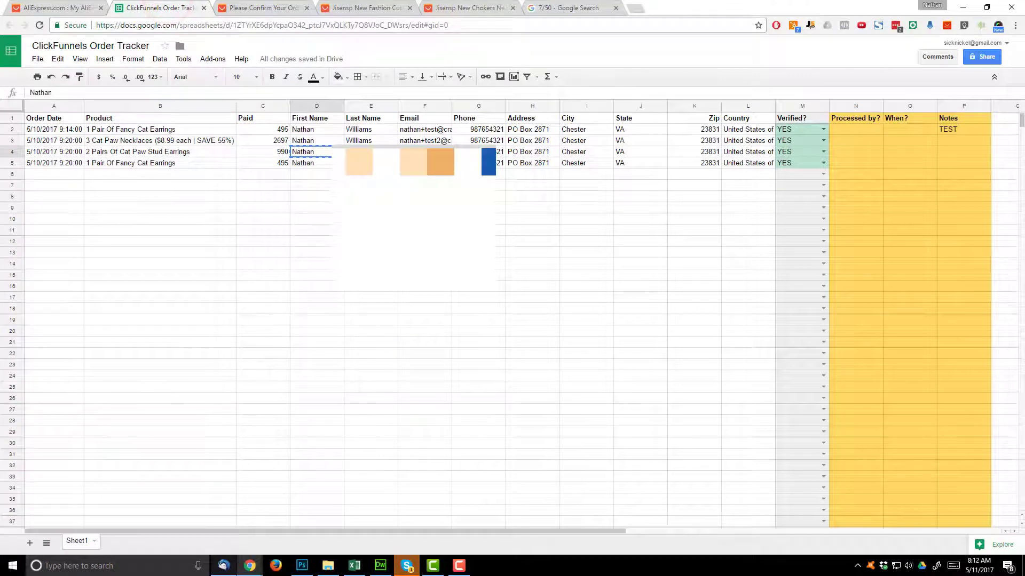
pyautogui.click(531, 149)
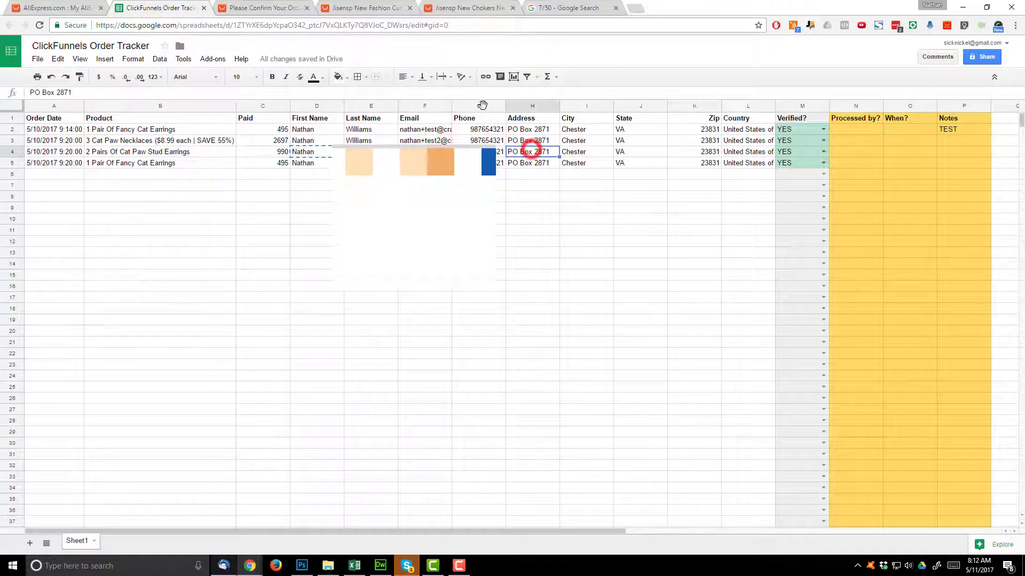
pyautogui.click(260, 7)
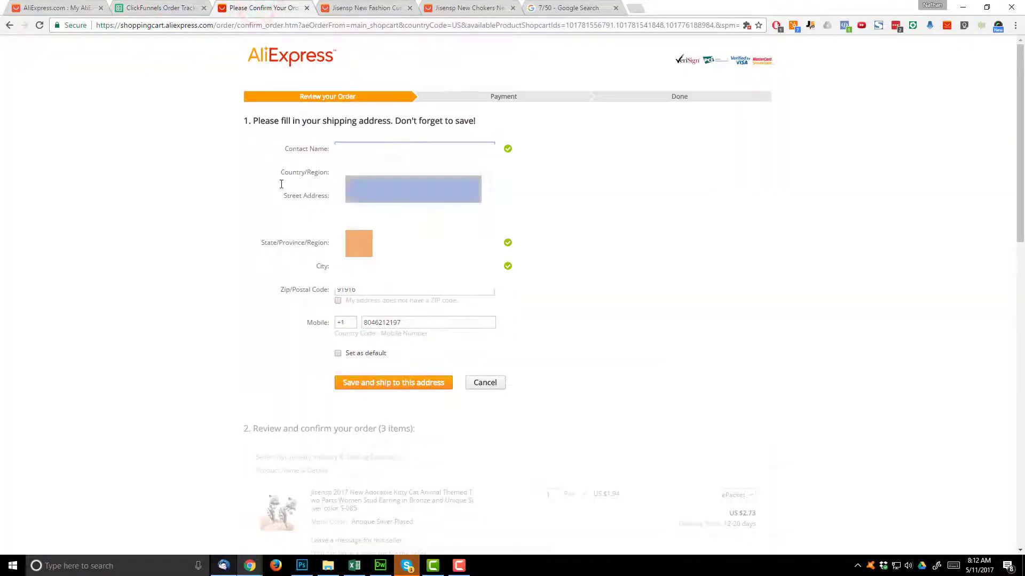
pyautogui.click(364, 7)
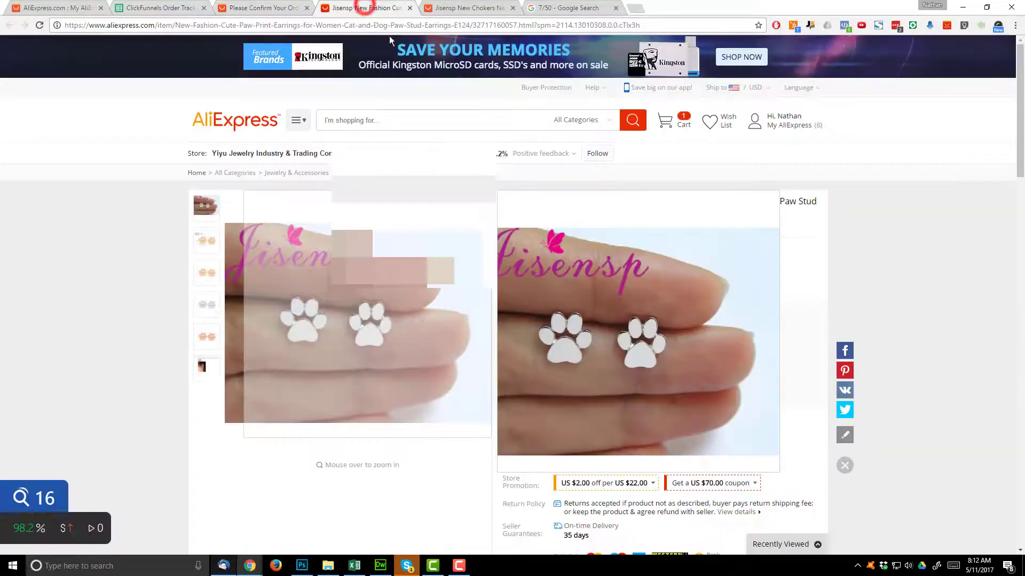
pyautogui.click(163, 4)
pyautogui.click(582, 151)
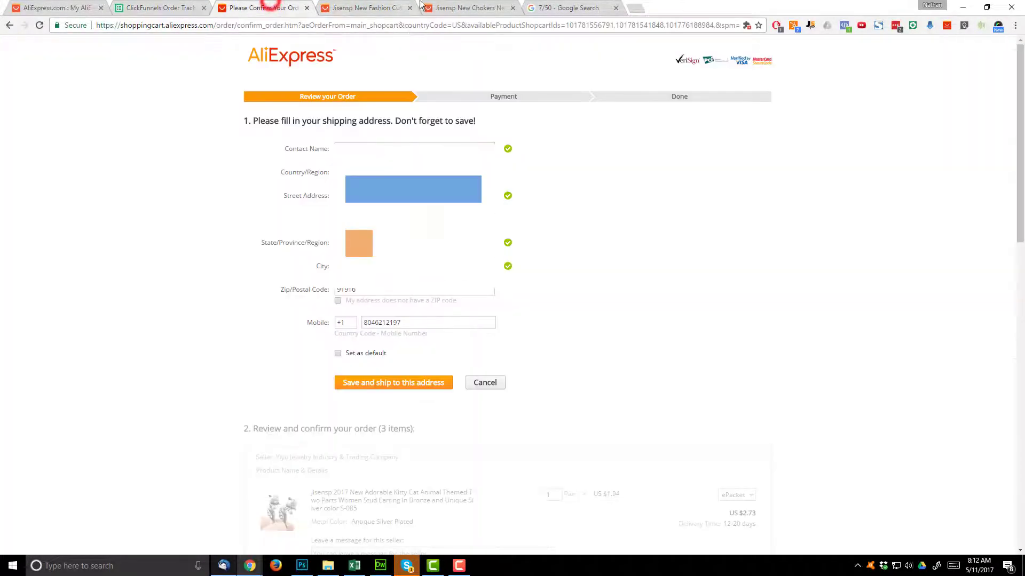
pyautogui.click(244, 5)
# Set the state to Virginia and the city to Chester, then select the old ZIP code.
pyautogui.click(393, 242)
pyautogui.scroll(-10, 389, 362)
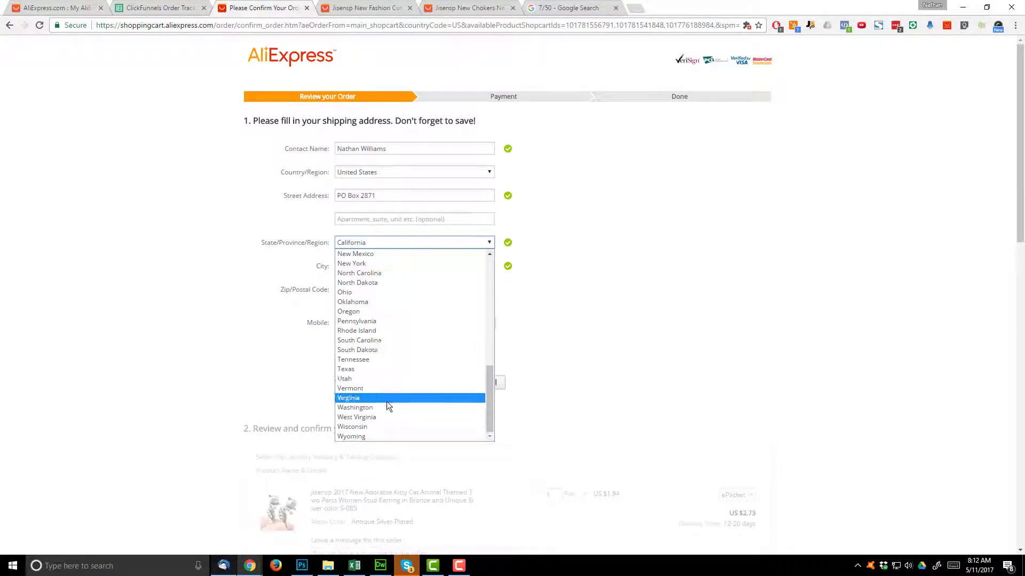
pyautogui.click(386, 398)
pyautogui.click(374, 265)
pyautogui.doubleClick(380, 263)
pyautogui.write('Ch')
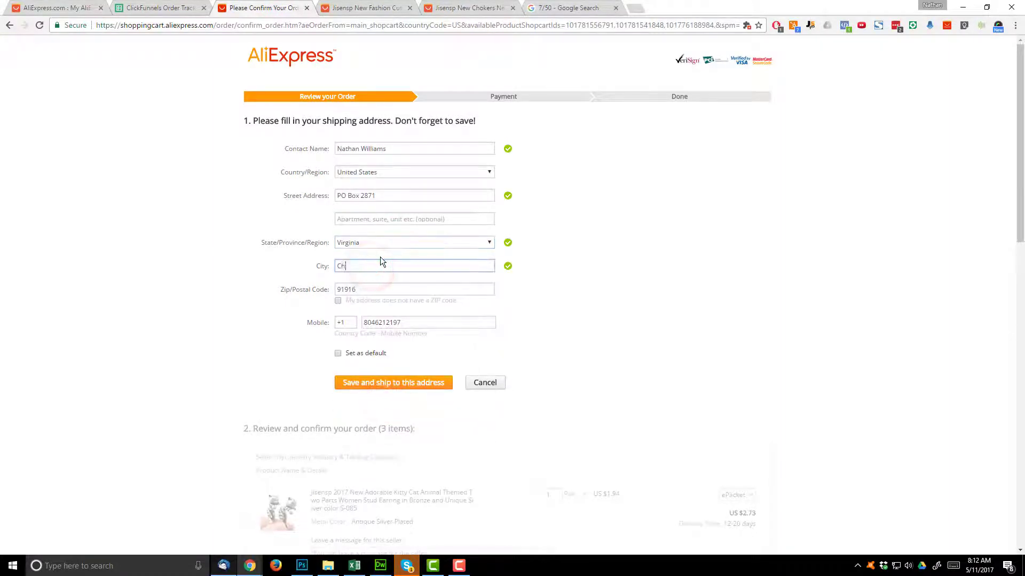
pyautogui.write('ester')
pyautogui.doubleClick(391, 288)
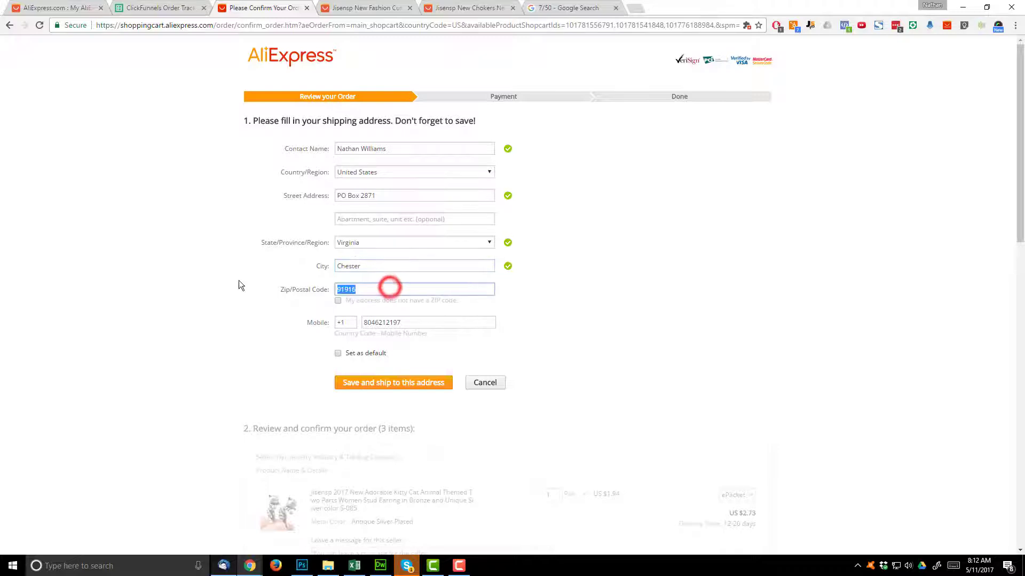
# Enter ZIP 23831, fill in the mobile number, and save the address as the shipping destination.
pyautogui.write('23831')
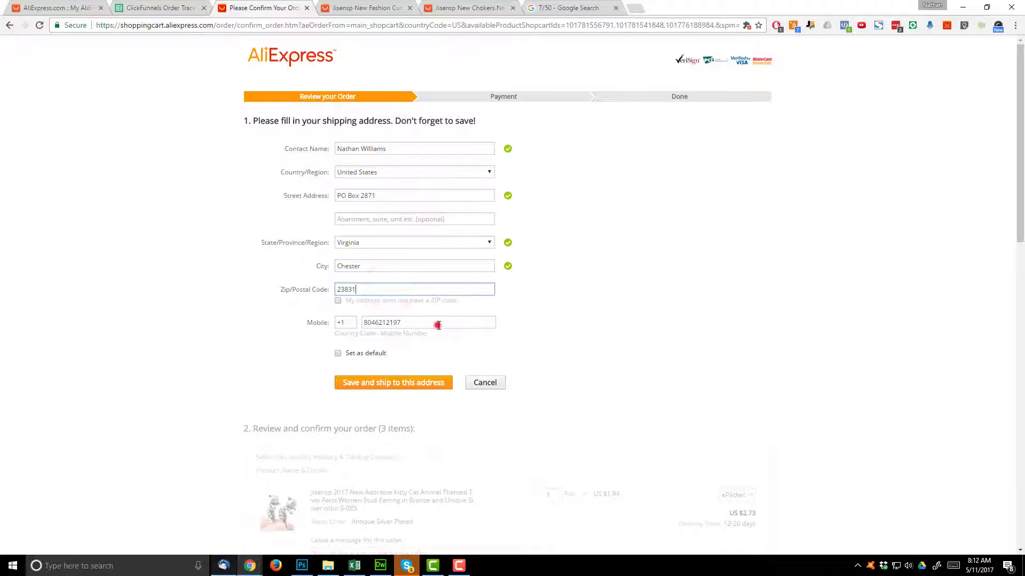
pyautogui.click(438, 325)
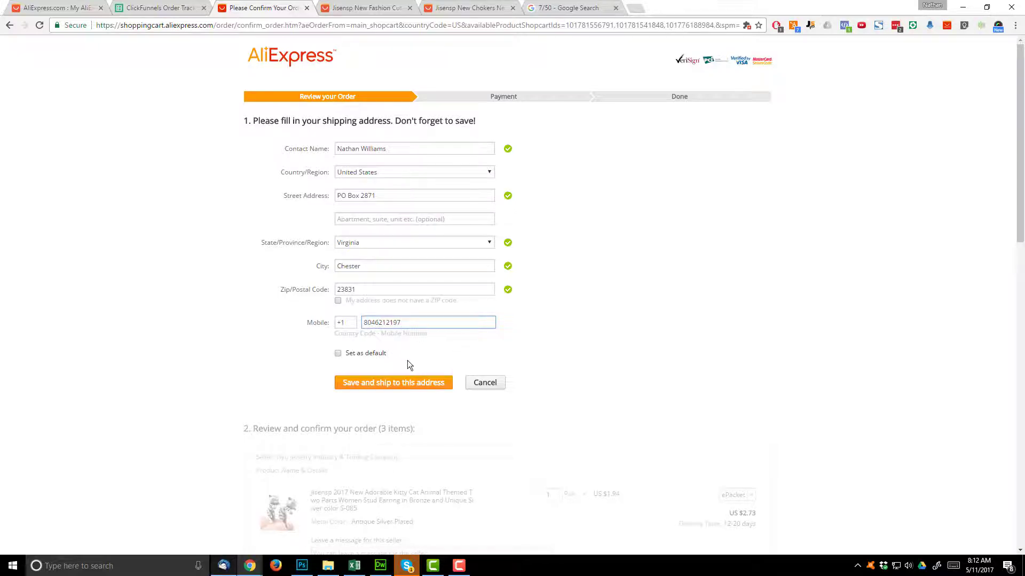
pyautogui.click(386, 390)
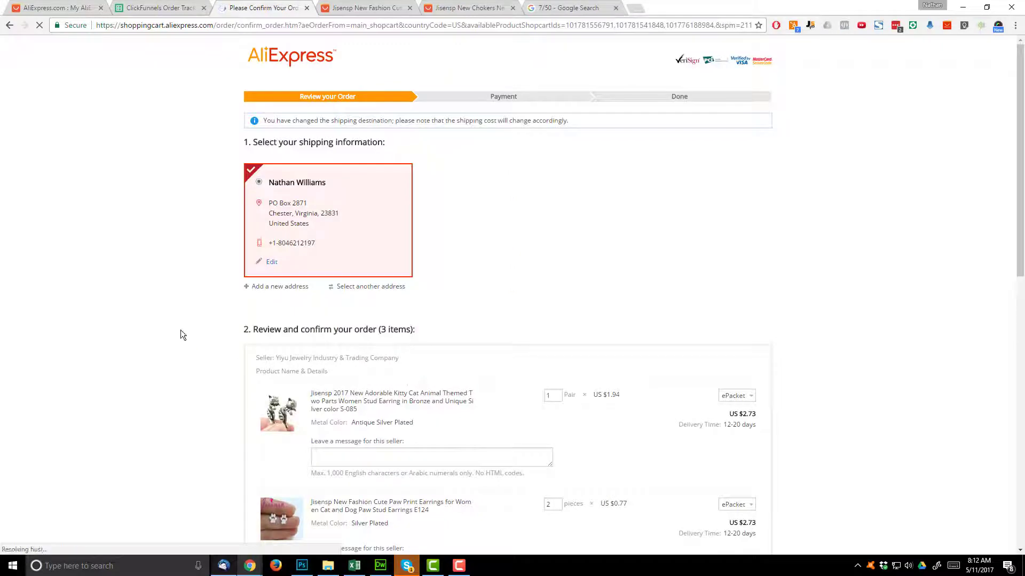
# Write 'Please do not include an invoice or promotional material - thank you' as all three items' seller notes.
pyautogui.scroll(-2, 170, 335)
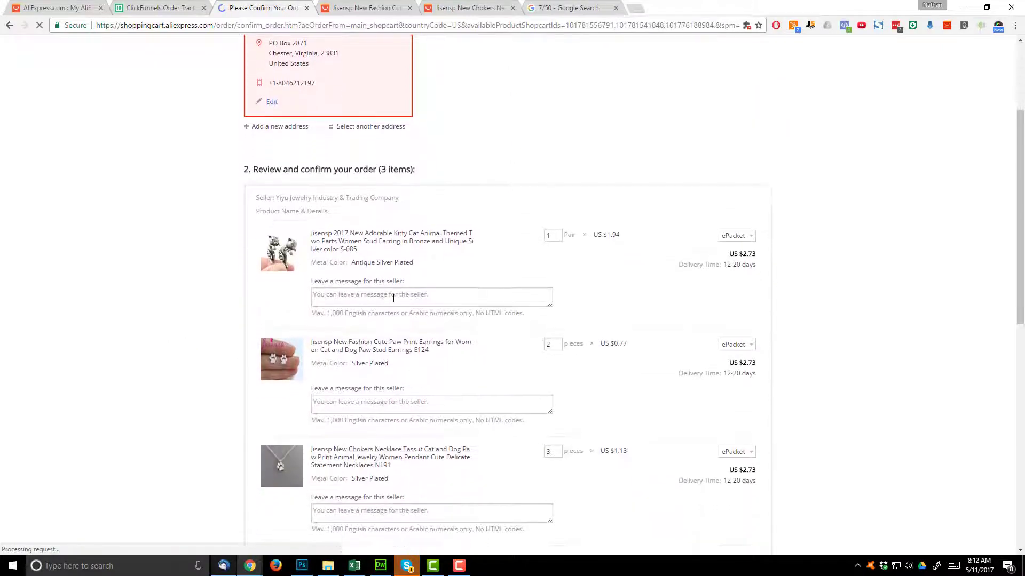
pyautogui.click(393, 298)
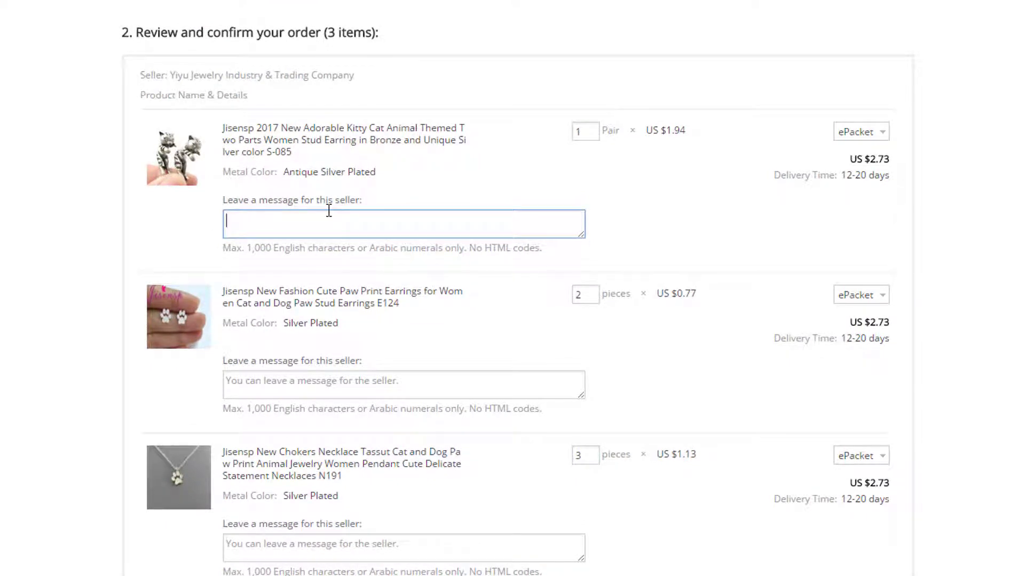
pyautogui.write('Please do not include an invoi')
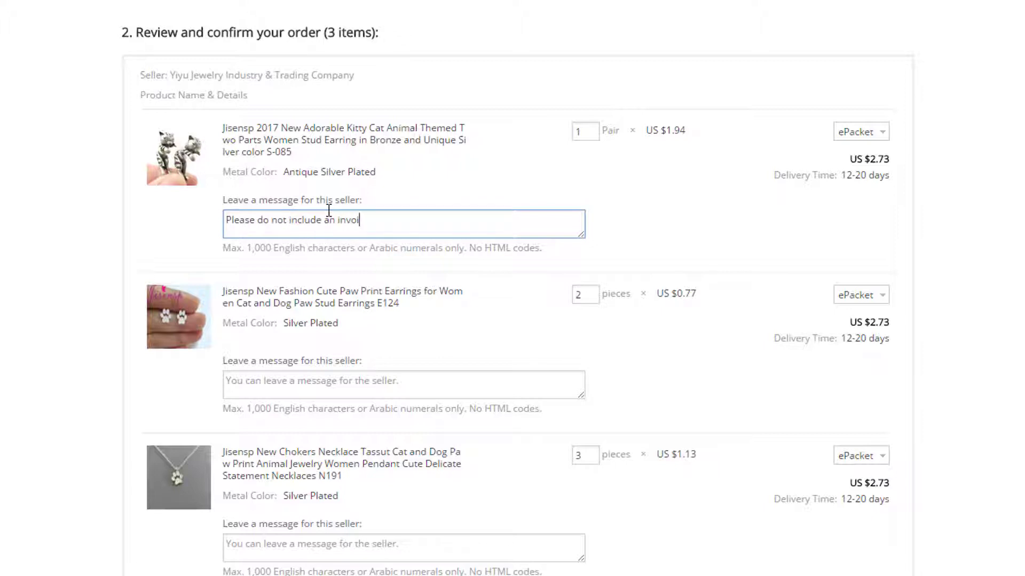
pyautogui.write('ce or promotional material')
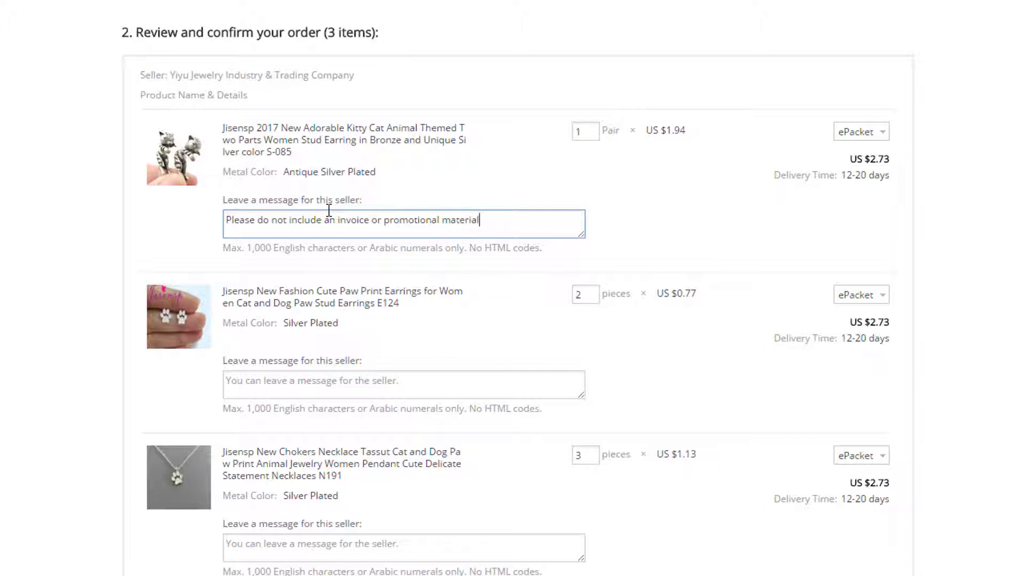
pyautogui.write(' - thank you')
pyautogui.hotkey('ctrl', 'a')
pyautogui.hotkey('ctrl', 'c')
pyautogui.click(538, 385)
pyautogui.hotkey('ctrl', 'v')
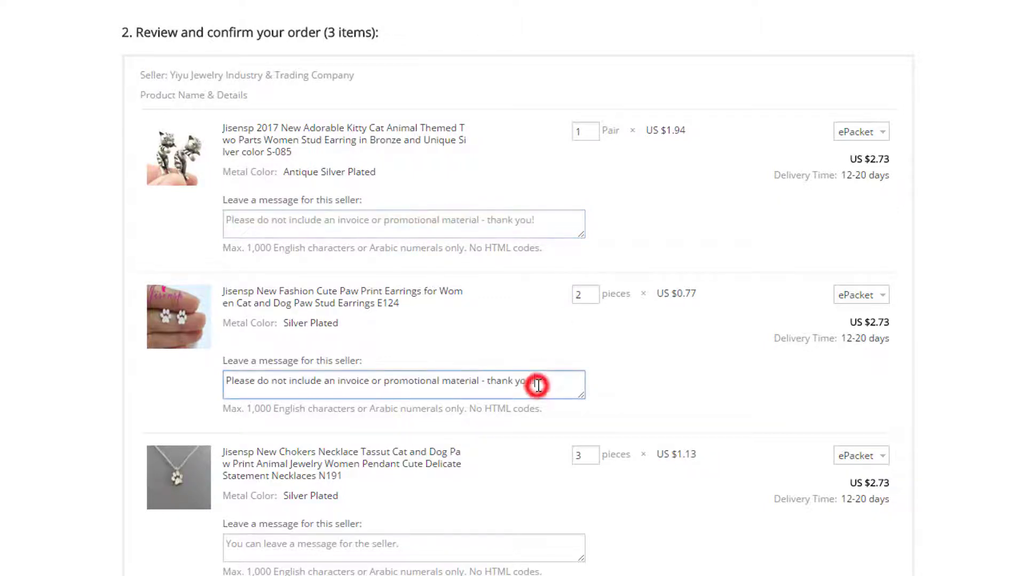
pyautogui.scroll(-3, 538, 385)
pyautogui.click(502, 389)
pyautogui.hotkey('ctrl', 'v')
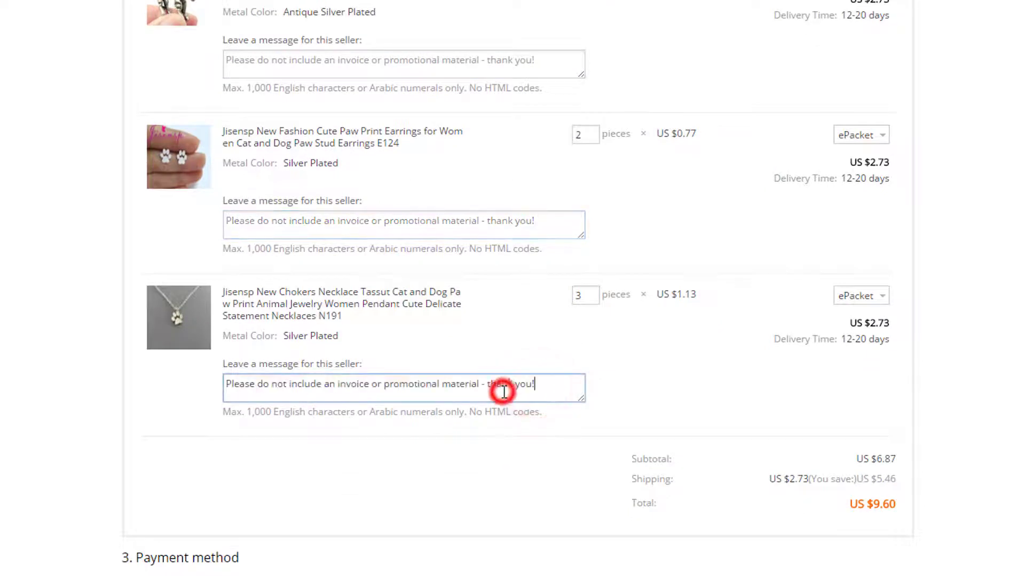
pyautogui.click(916, 389)
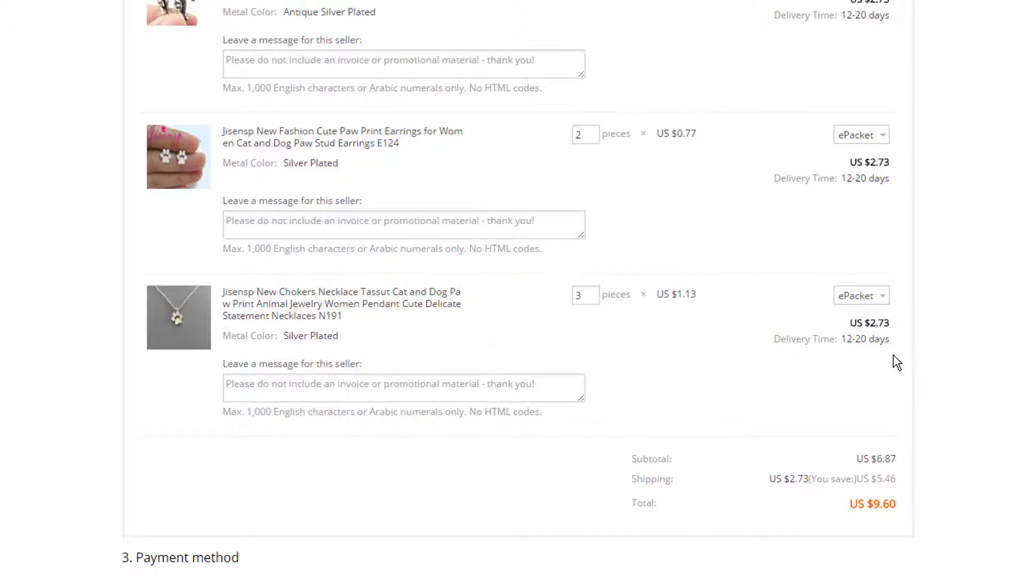
pyautogui.moveTo(845, 502); pyautogui.dragTo(905, 503)
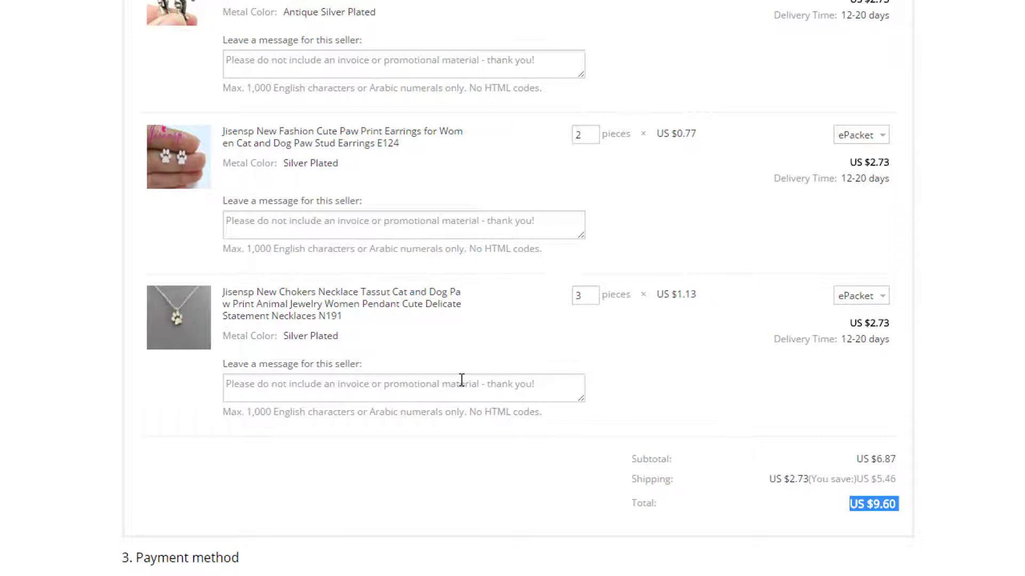
pyautogui.click(821, 405)
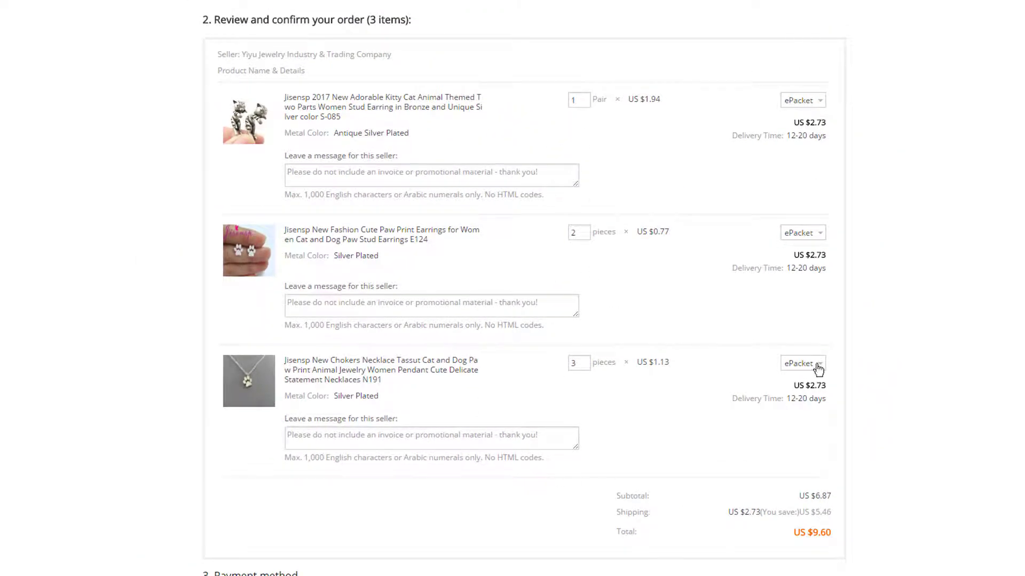
pyautogui.scroll(-4, 860, 248)
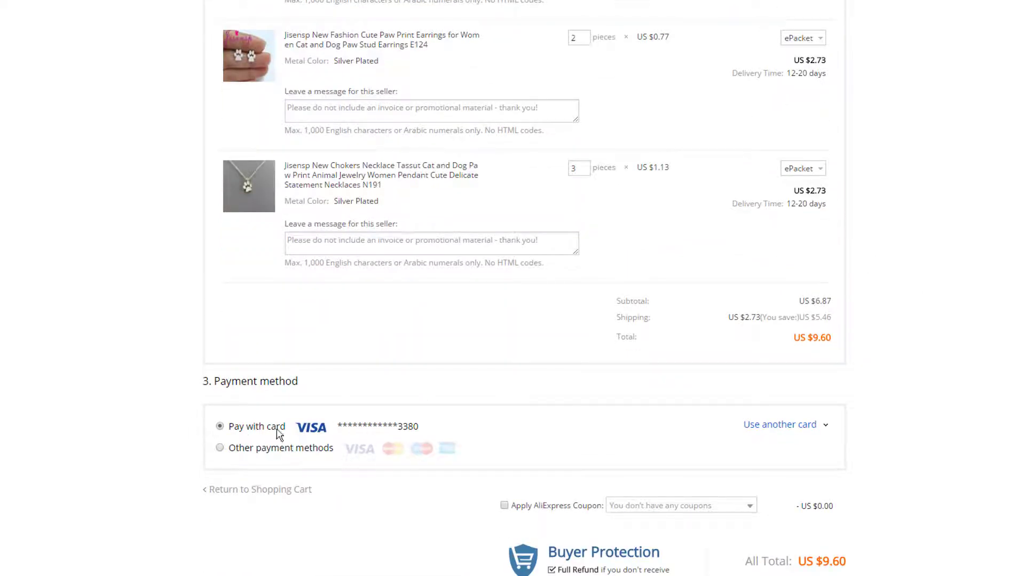
pyautogui.scroll(-1, 853, 491)
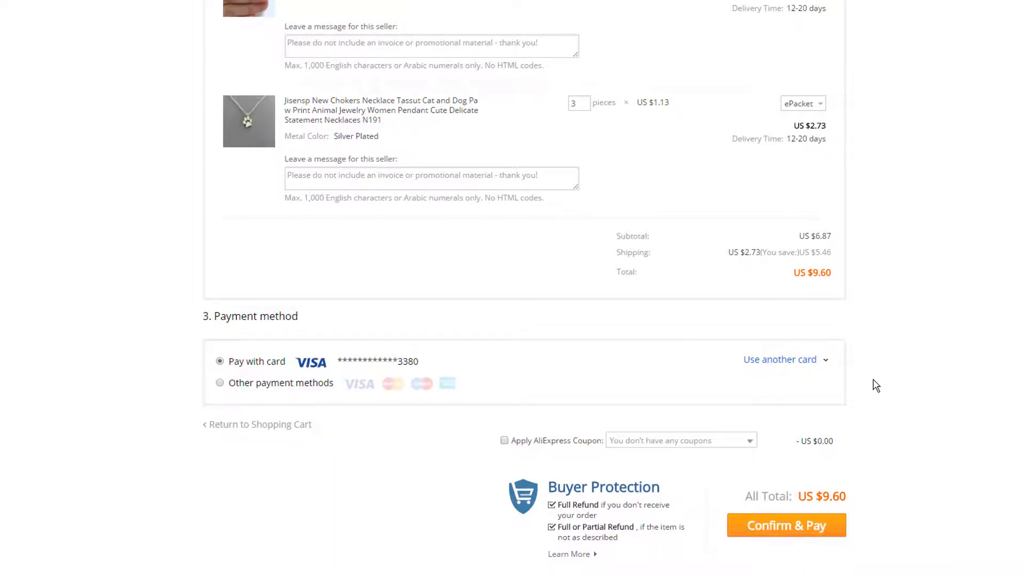
pyautogui.scroll(7, 917, 379)
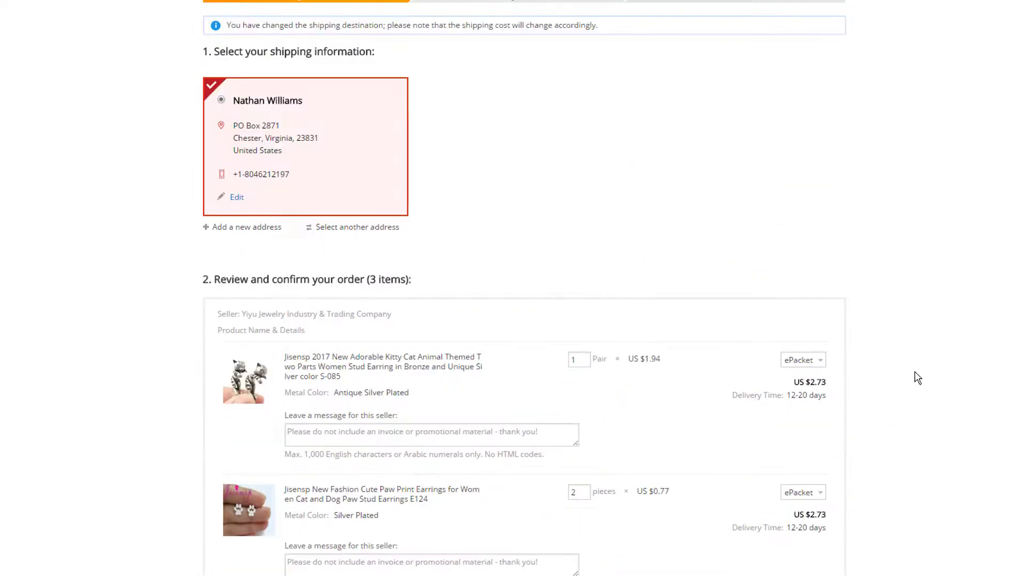
pyautogui.scroll(-3, 922, 395)
pyautogui.scroll(-5, 931, 410)
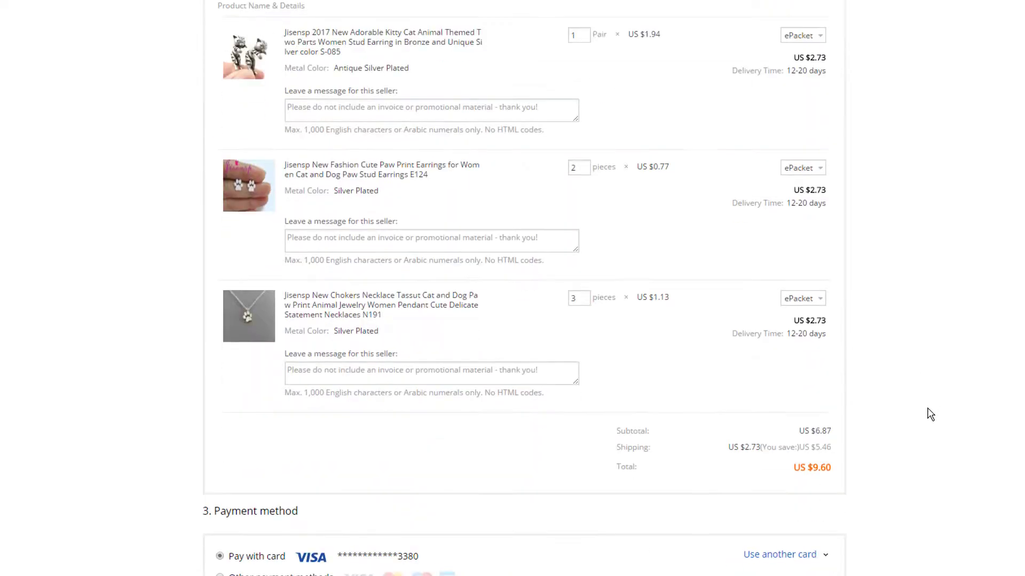
pyautogui.scroll(5, 931, 417)
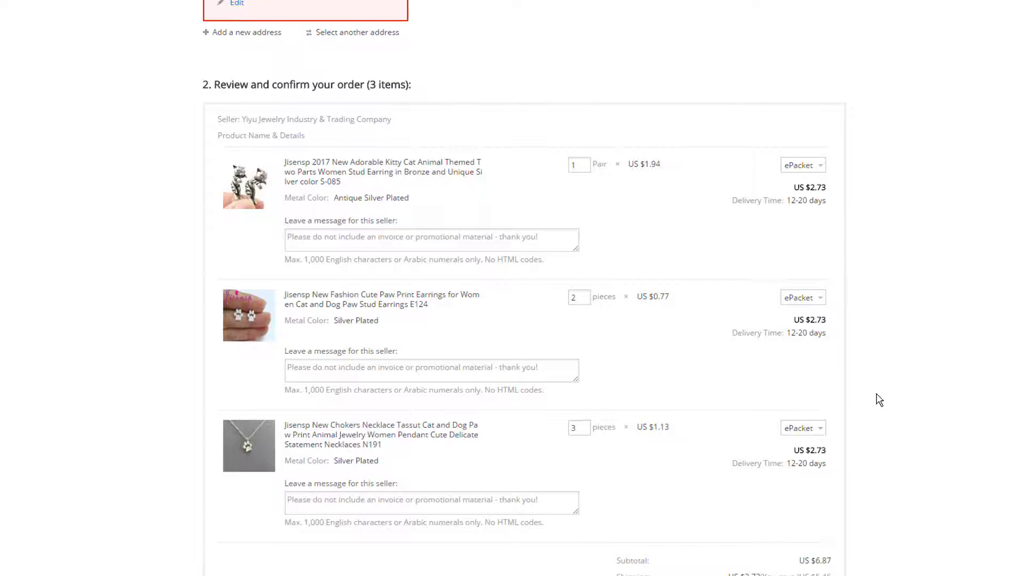
pyautogui.scroll(-3, 838, 387)
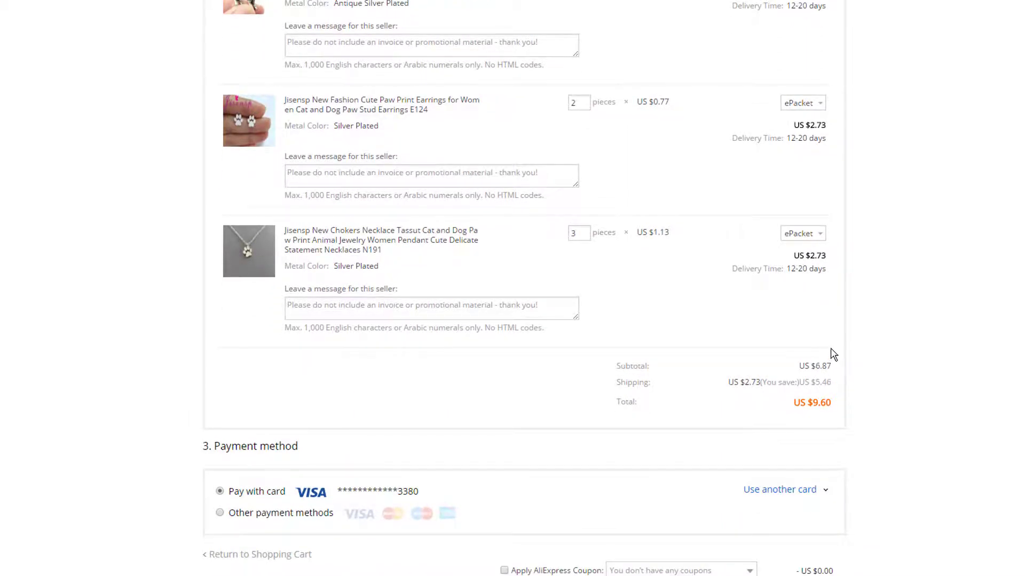
pyautogui.scroll(2, 833, 355)
pyautogui.scroll(1, 854, 352)
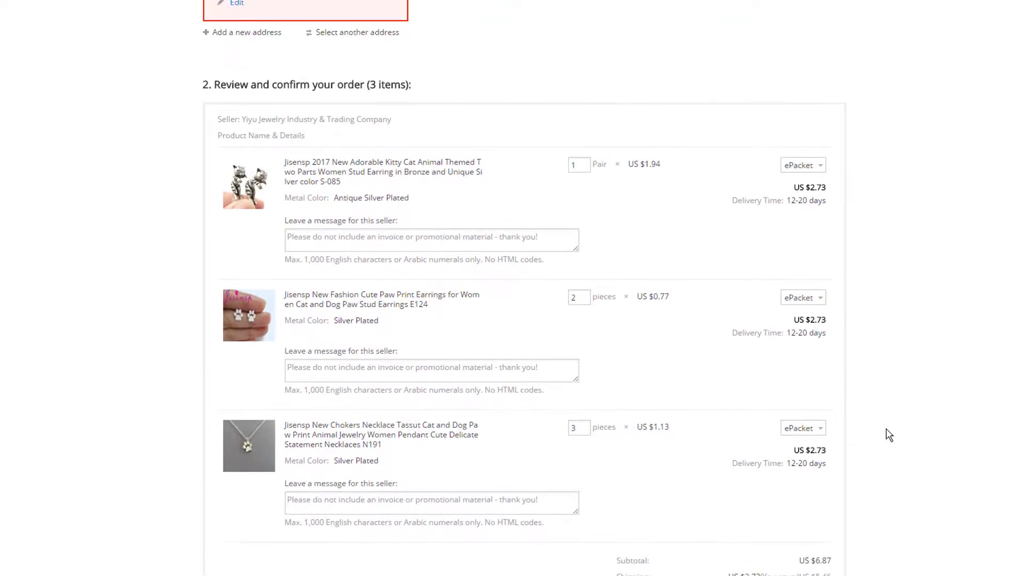
pyautogui.scroll(-3, 888, 435)
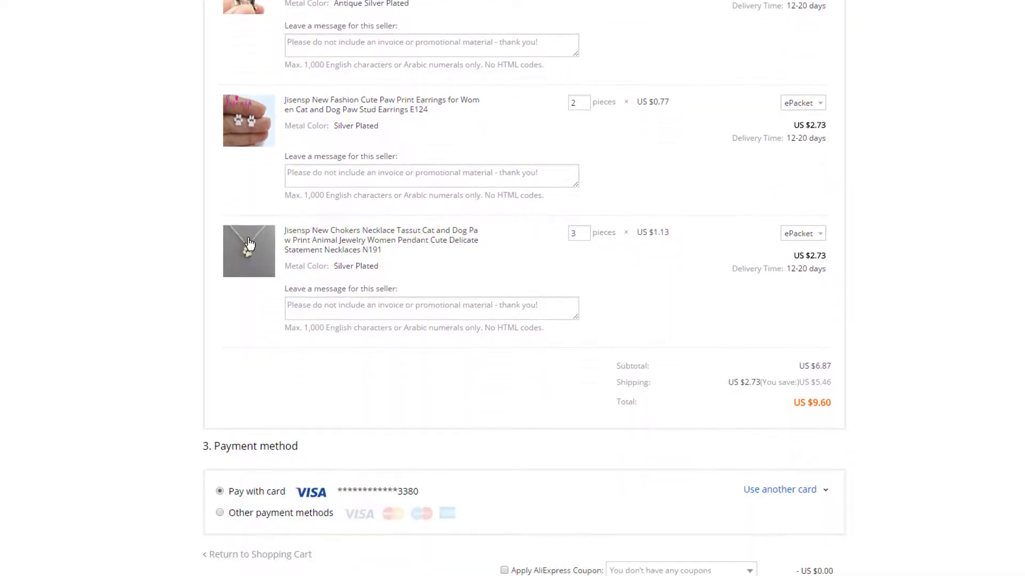
pyautogui.scroll(3, 249, 243)
pyautogui.scroll(-3, 62, 274)
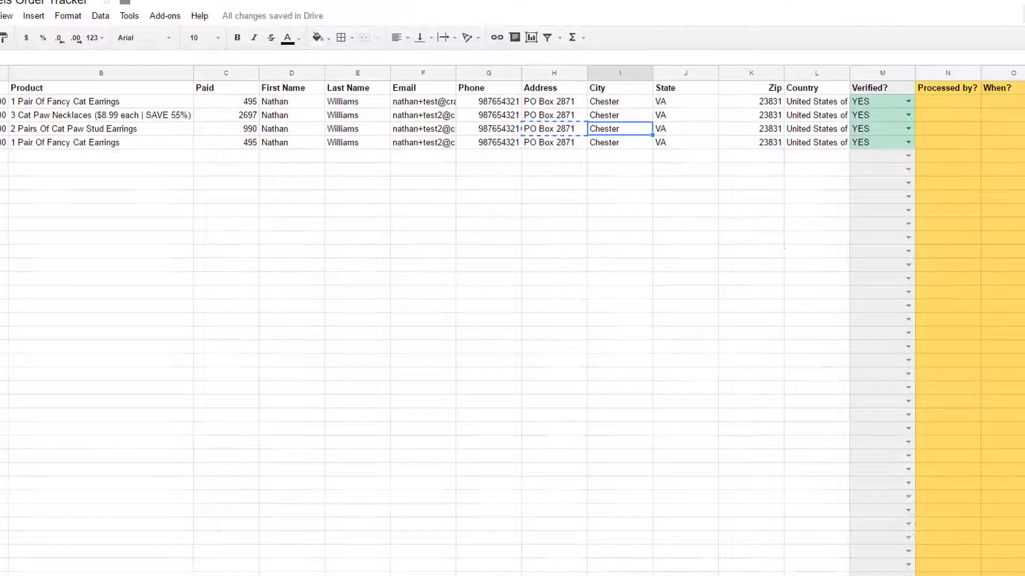
# Enter the processor's name in N2 and the date 11may2017 in O2.
pyautogui.click(966, 103)
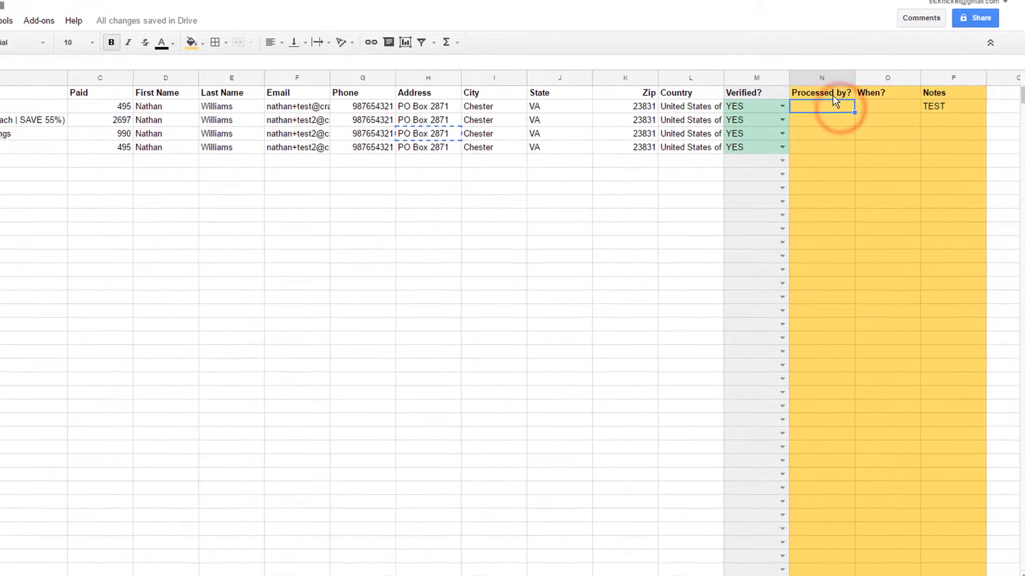
pyautogui.write('Nathan')
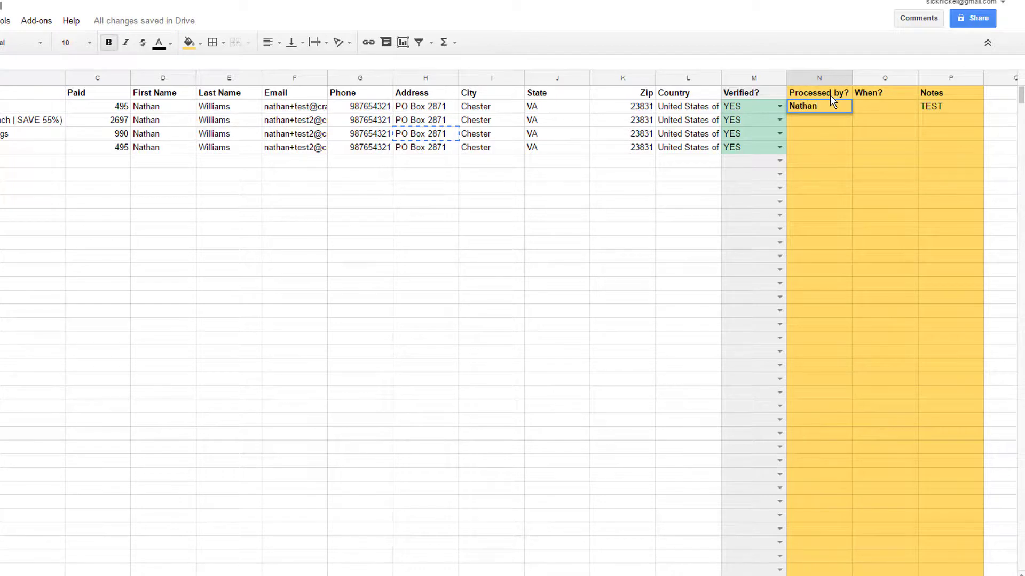
pyautogui.press('Tab')
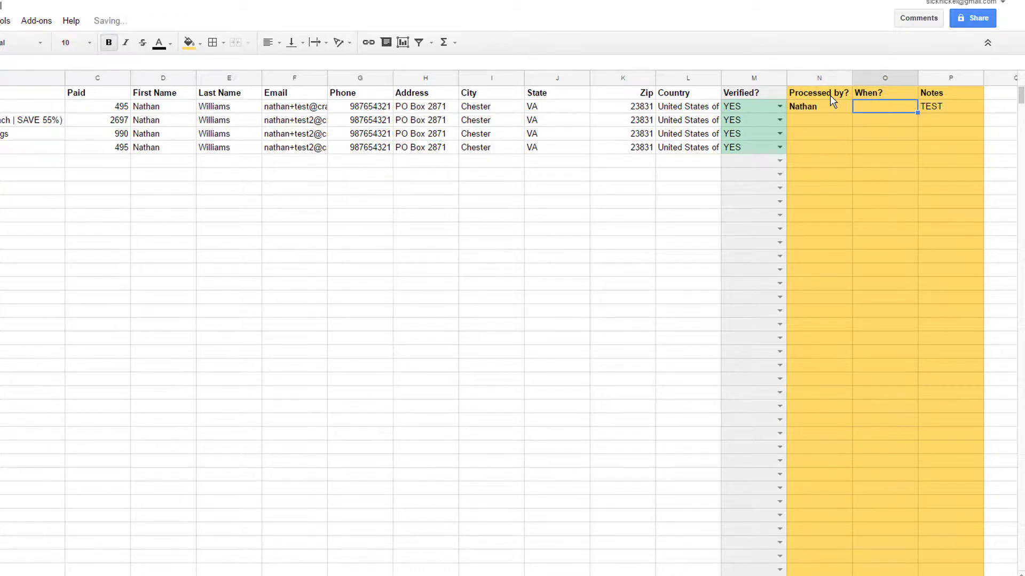
pyautogui.write('11may2017')
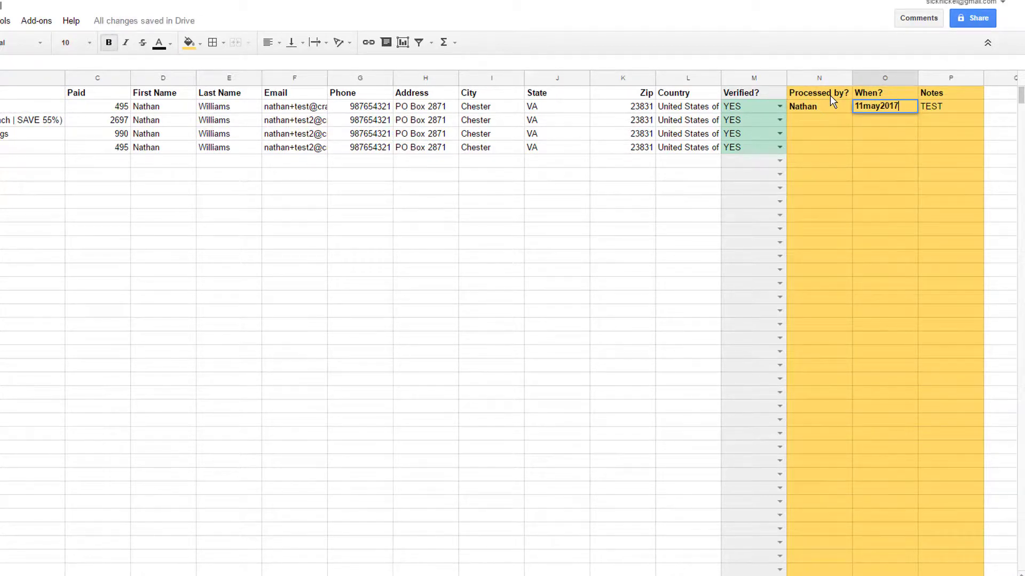
pyautogui.press('Return')
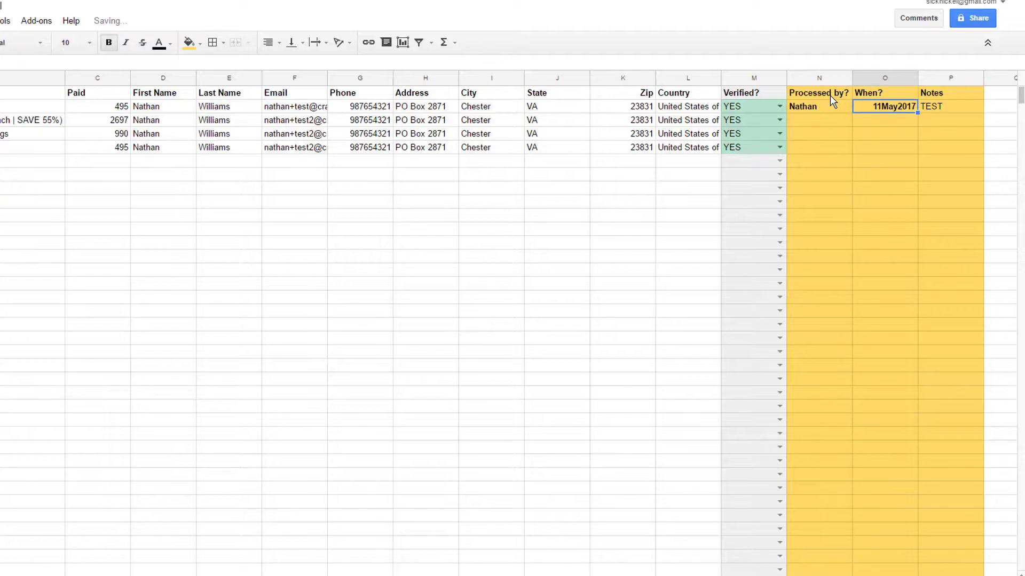
# Copy the name and date into N3:O5 and remove bold from N2:P5.
pyautogui.click(827, 104)
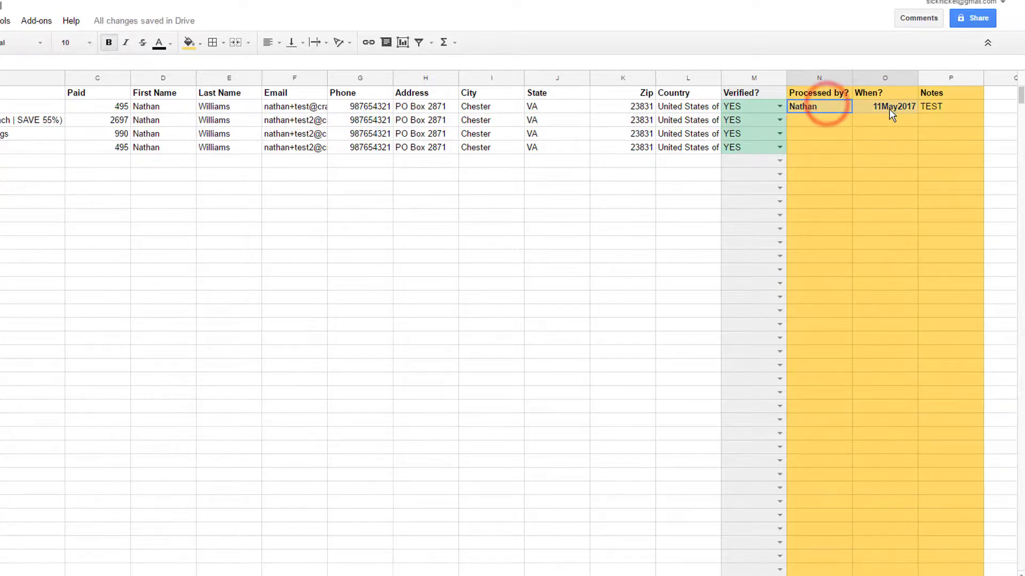
pyautogui.keyDown('shift'); pyautogui.click(889, 108); pyautogui.keyUp('shift')
pyautogui.hotkey('ctrl', 'c')
pyautogui.moveTo(825, 120); pyautogui.dragTo(866, 144)
pyautogui.hotkey('ctrl', 'v')
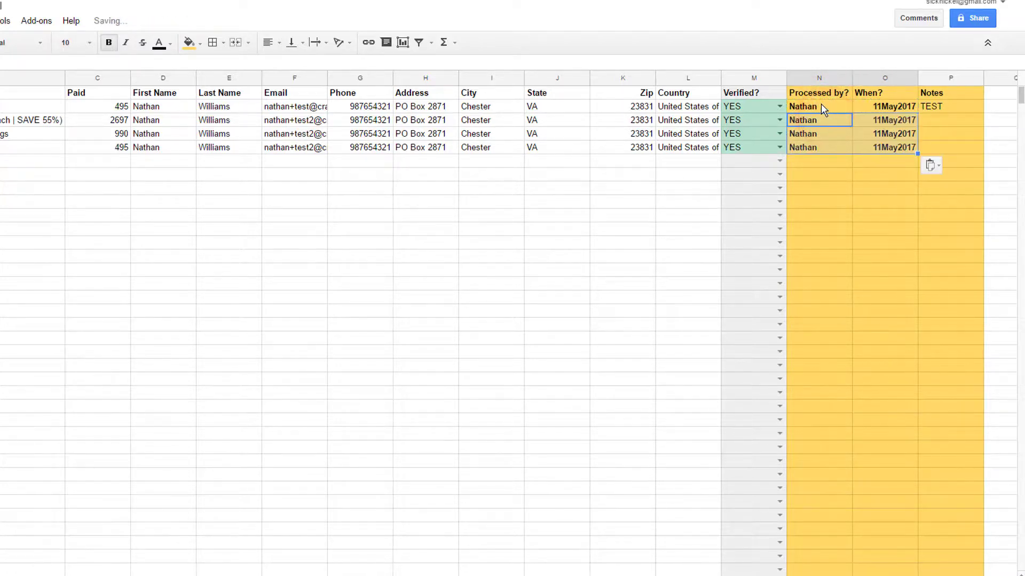
pyautogui.moveTo(821, 106); pyautogui.dragTo(953, 143)
pyautogui.hotkey('ctrl', 'b')
pyautogui.click(1000, 162)
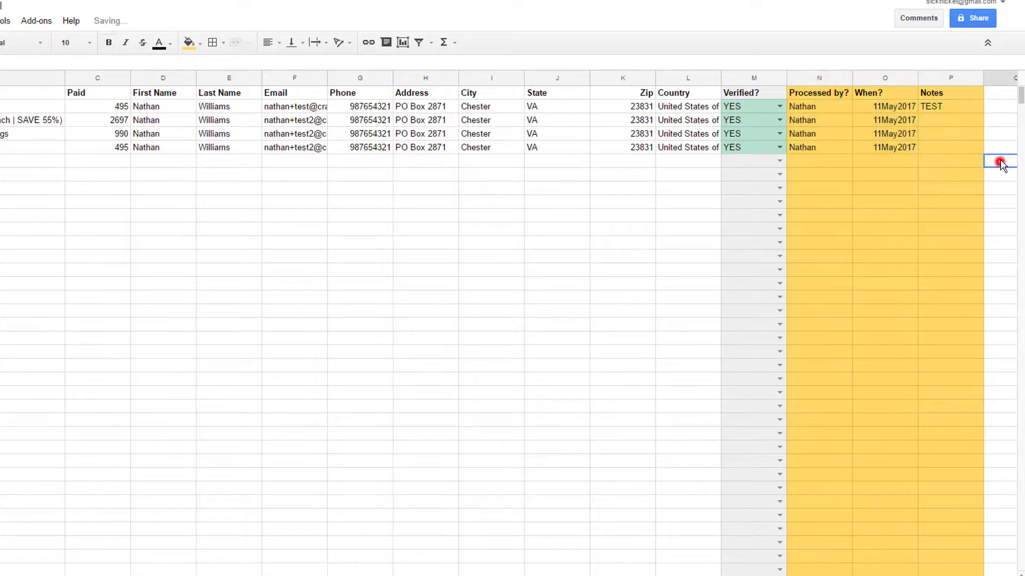